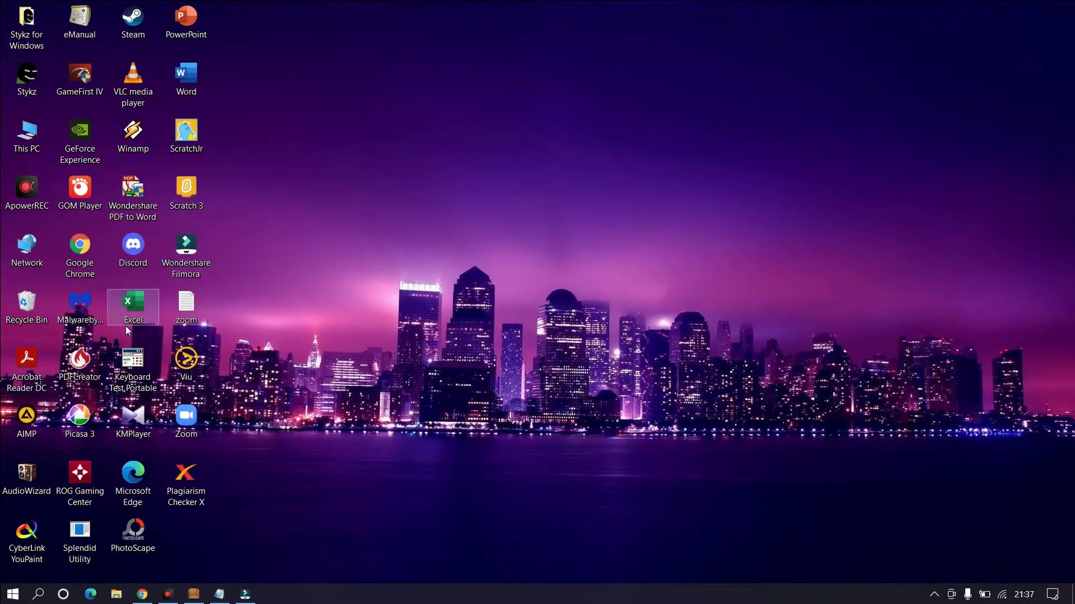
- Launch Excel in a maximized window and create a blank workbook
double_click(134, 320)
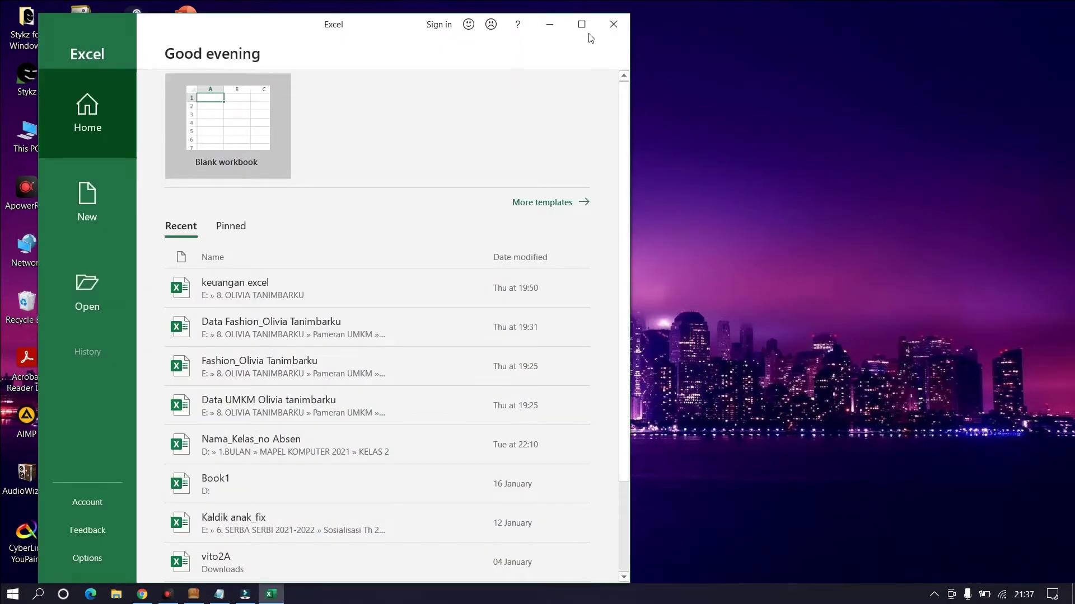
left_click(581, 24)
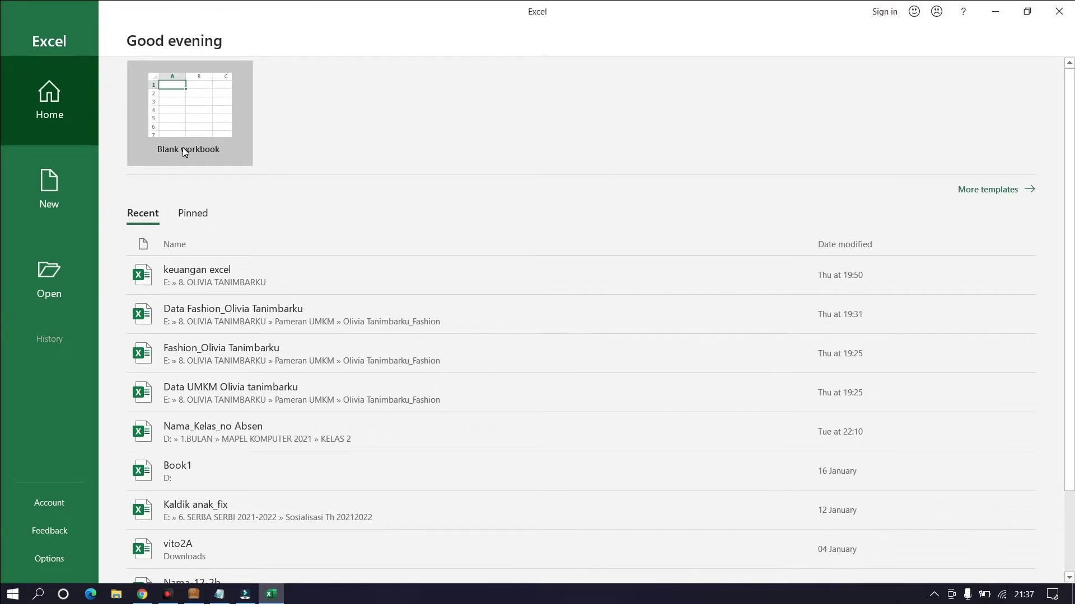
left_click(201, 136)
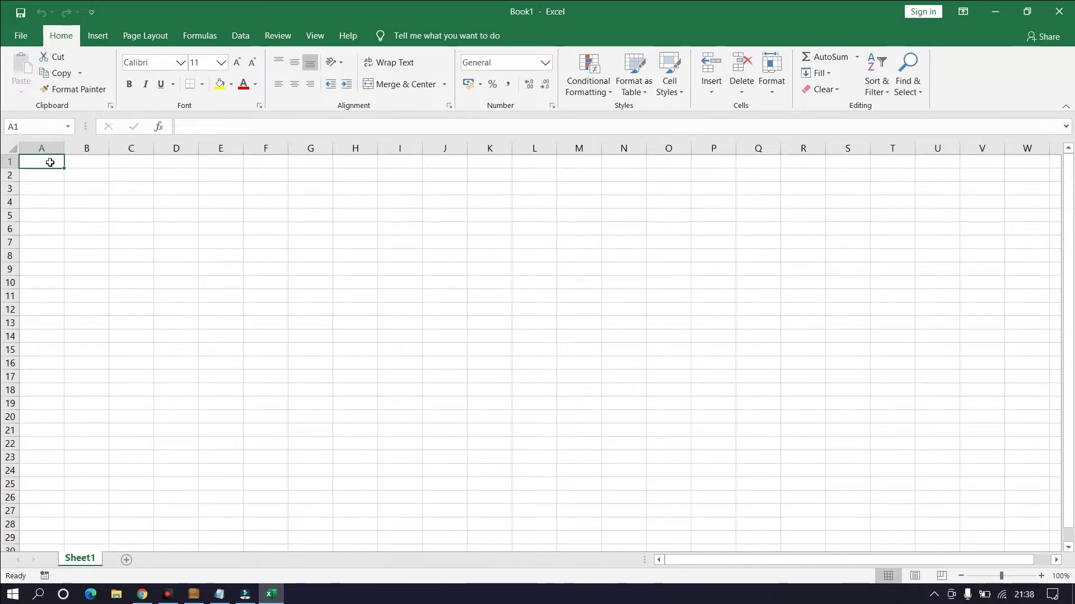
- Enter the title APOTEK HIDUP in cell A1
type("A")
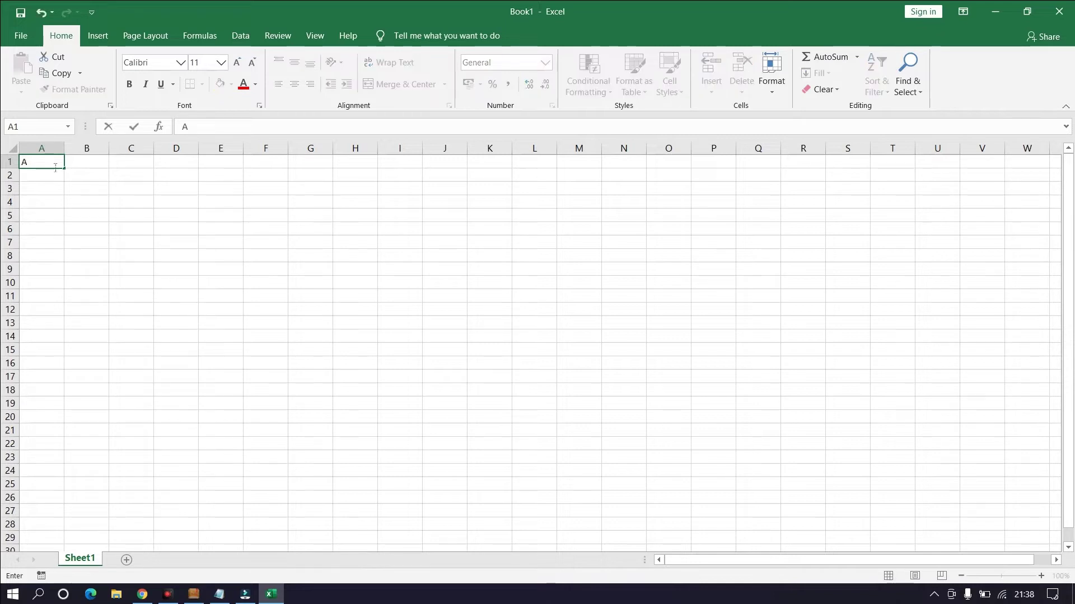
type("POTEK")
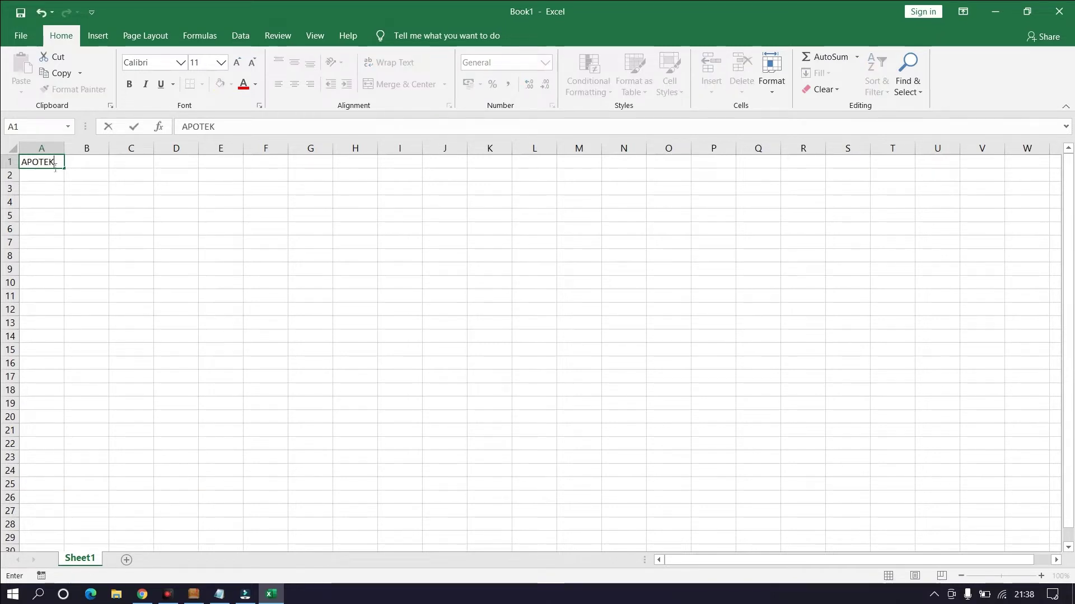
type(" HIDUP")
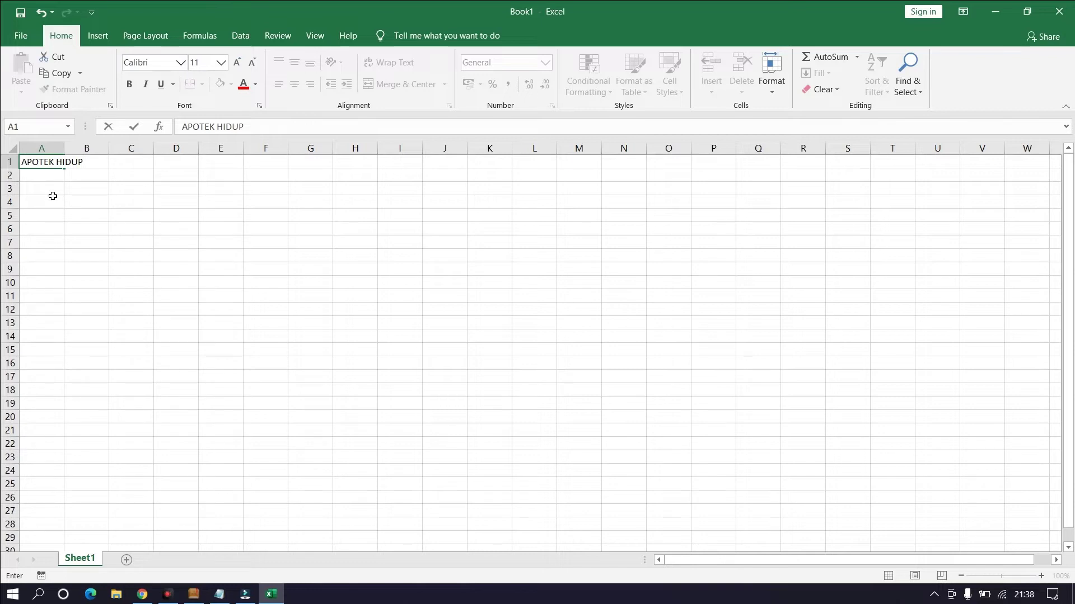
- Enter the heading Nama Tanaman in cell A3 and widen column A so the text fits
left_click(43, 193)
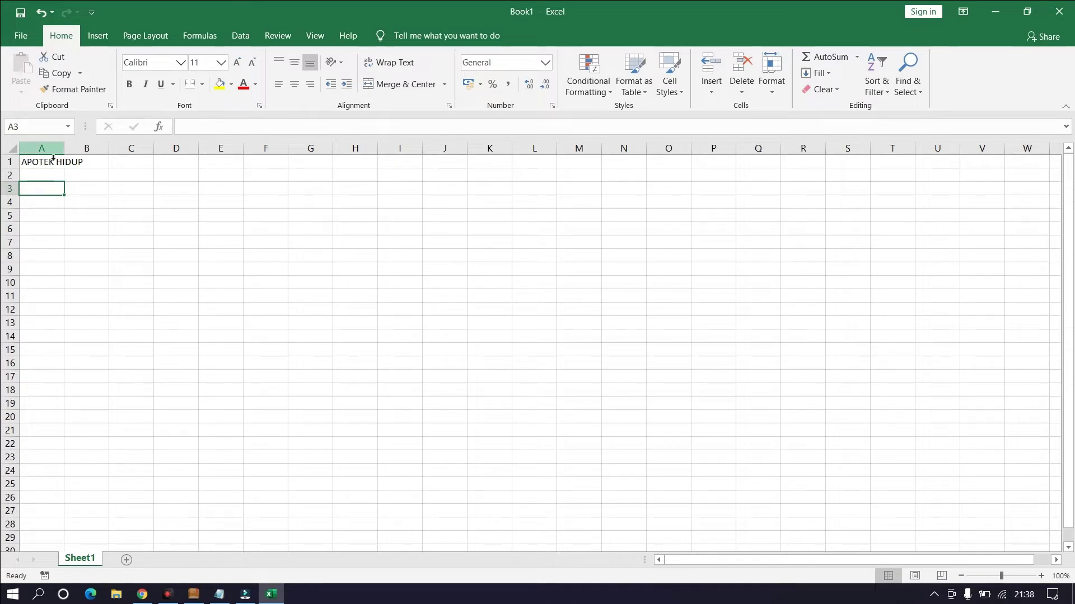
type("N")
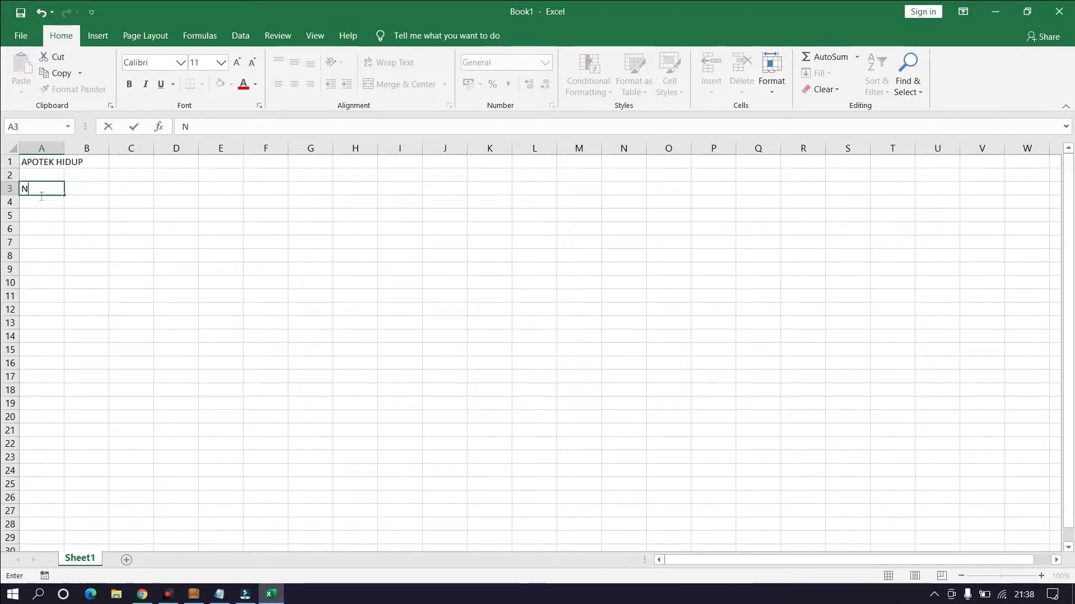
type("ama Tan")
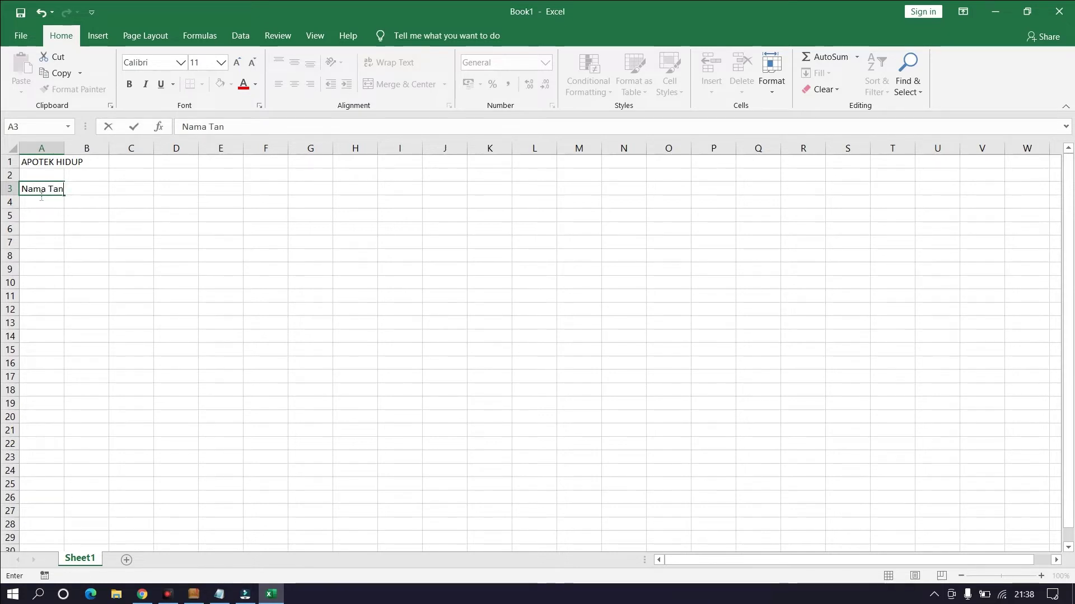
type("aman")
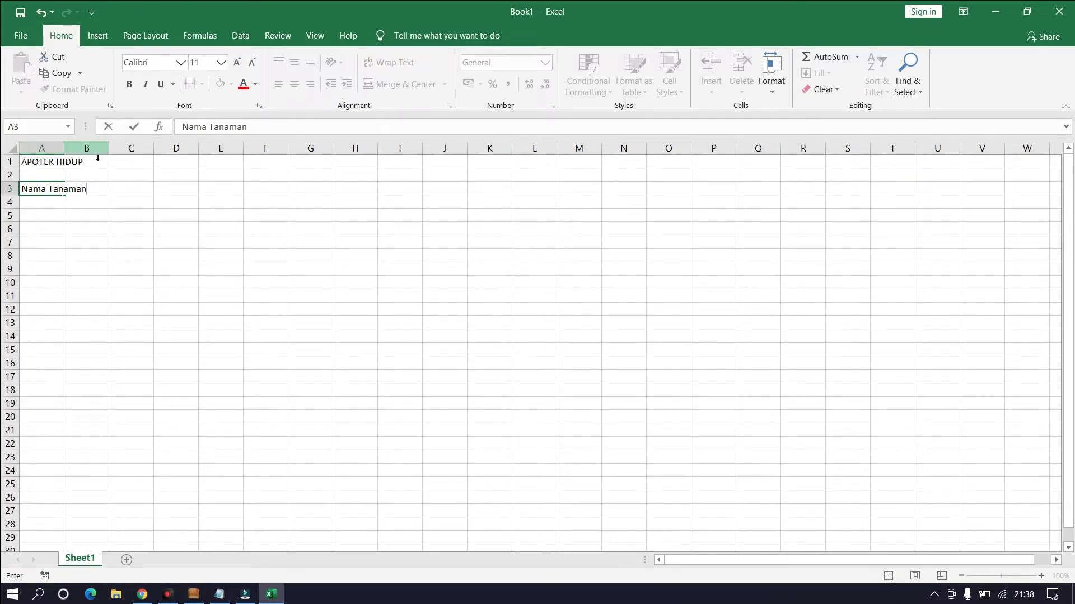
left_click(61, 149)
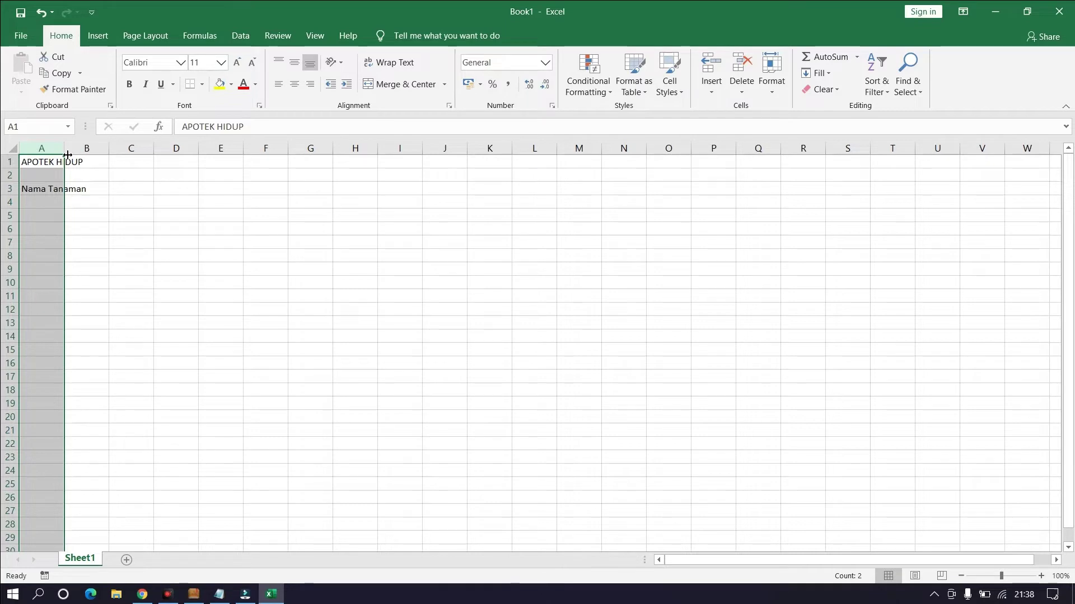
left_click_drag(70, 152, 118, 150)
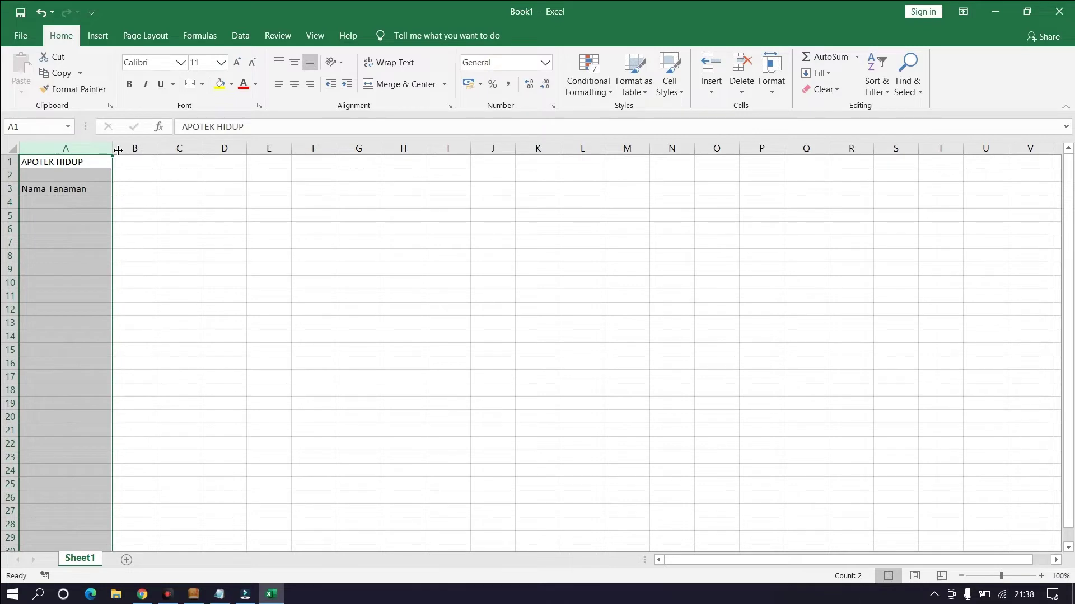
- Enter the heading Gambar in cell B3 and widen column B to about twice its default width
left_click(150, 192)
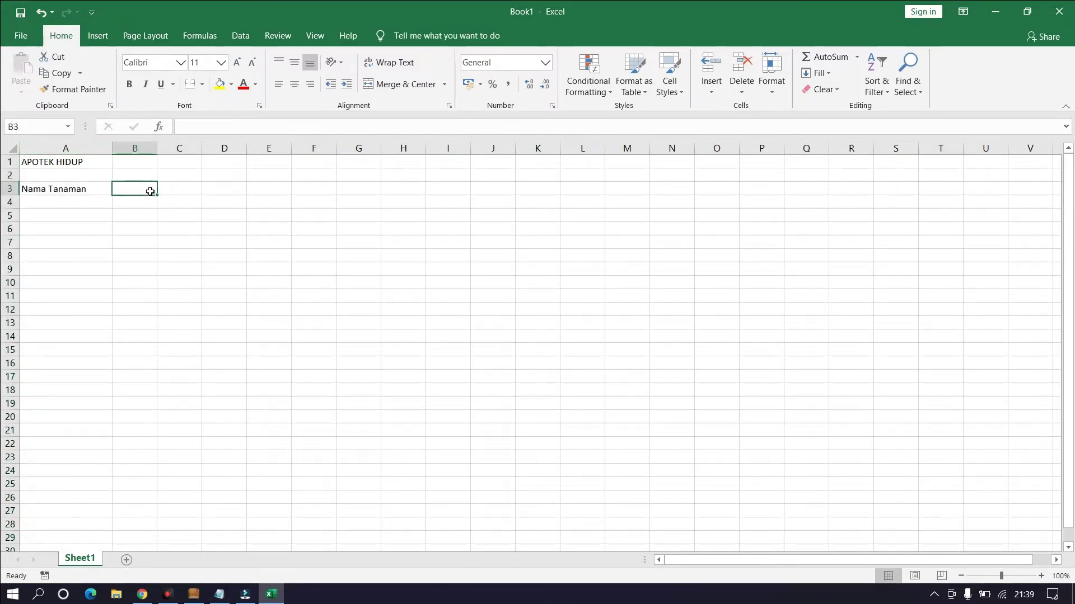
type("Ga")
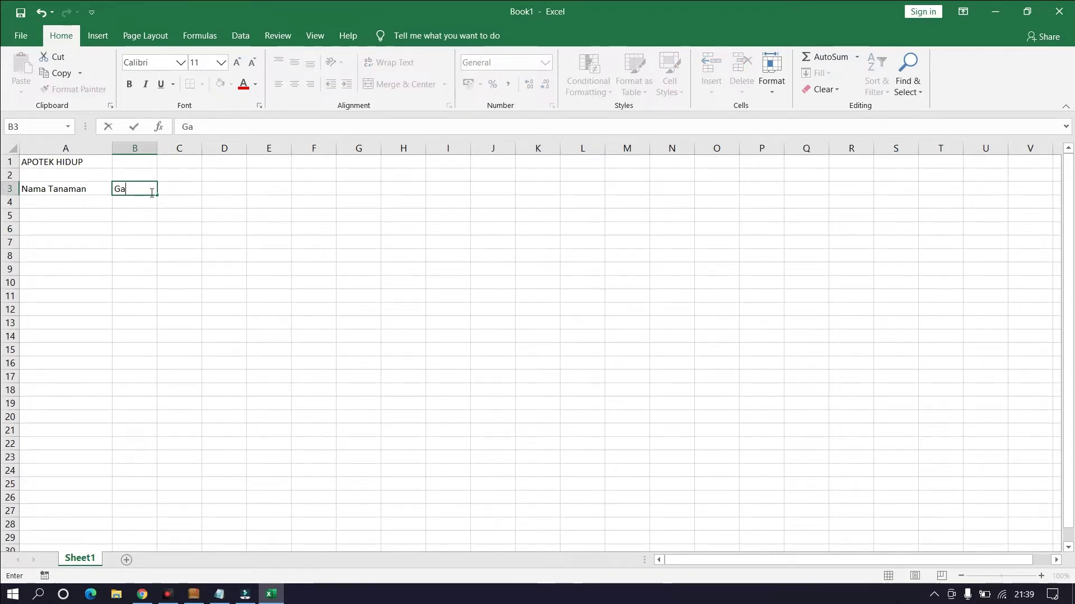
type("mbar")
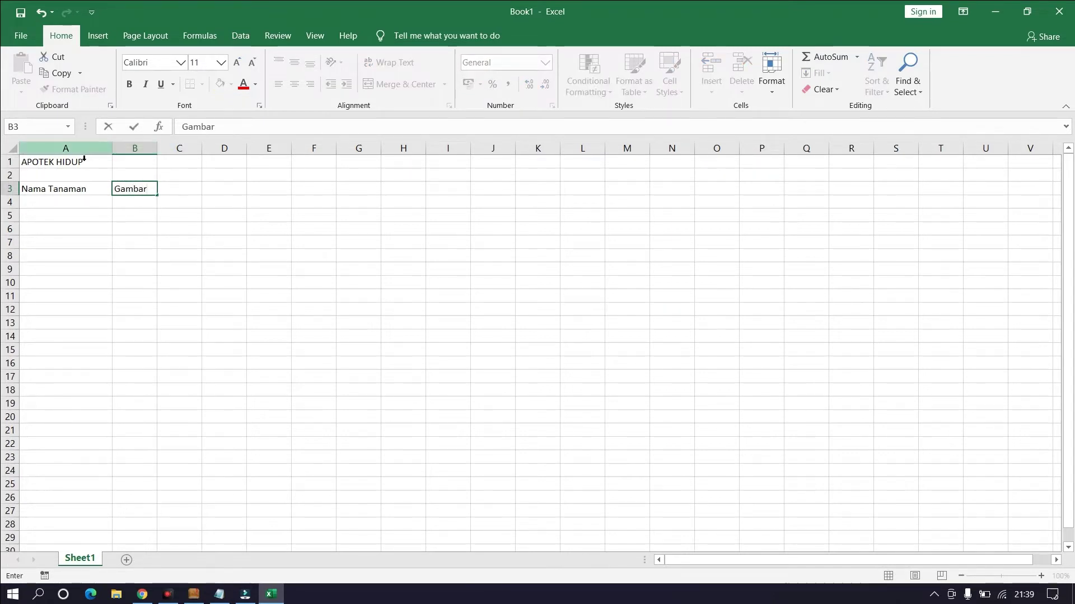
left_click(154, 149)
left_click_drag(161, 154, 203, 154)
- Enter the heading Manfaat in cell C3 and widen column C to about four times its default width
left_click(233, 192)
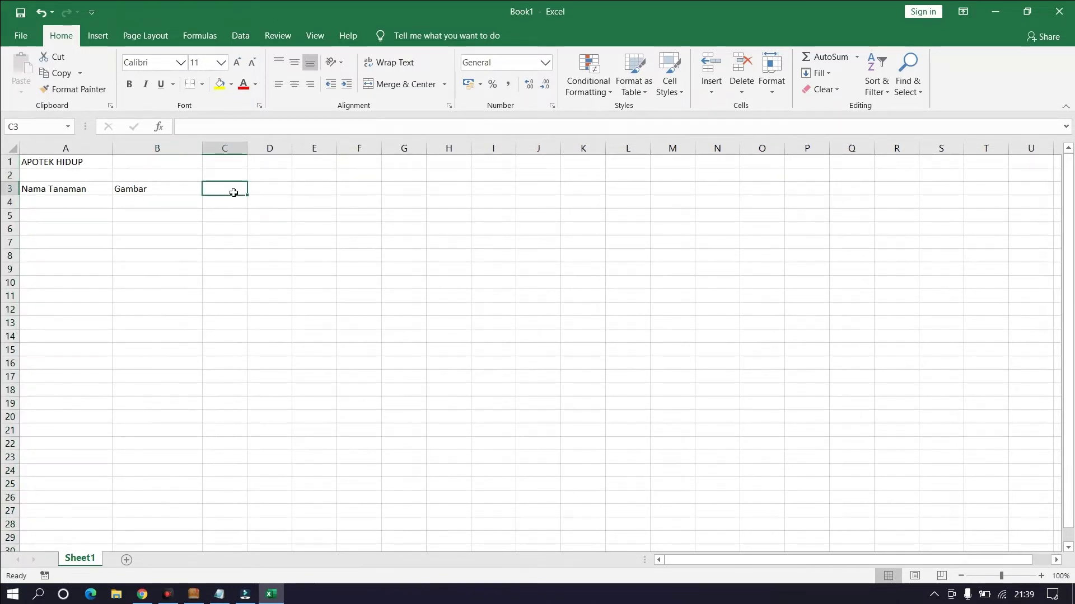
type("Manfaat")
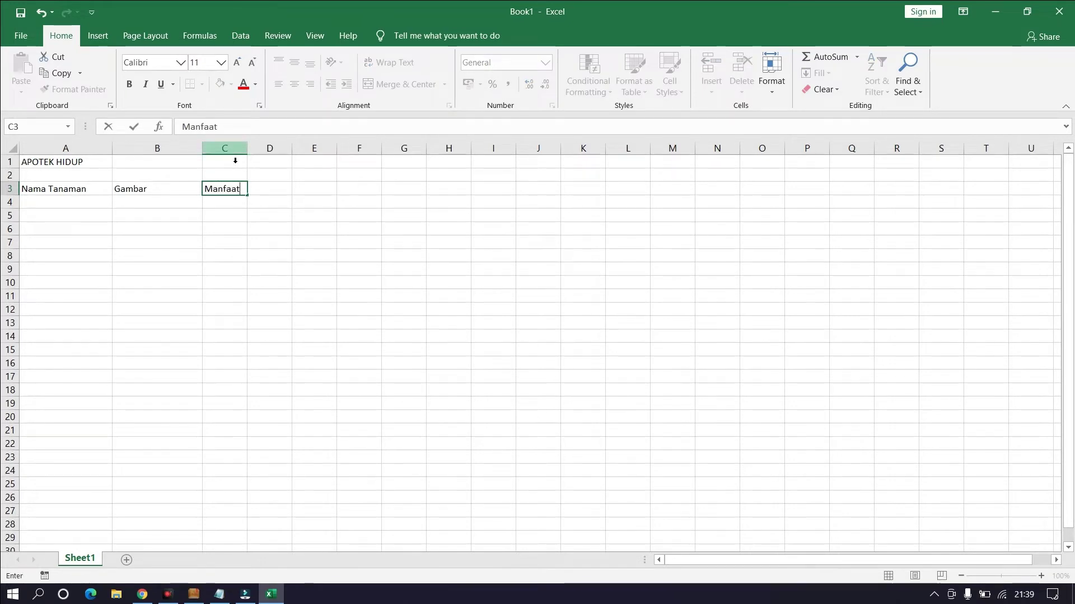
left_click(235, 149)
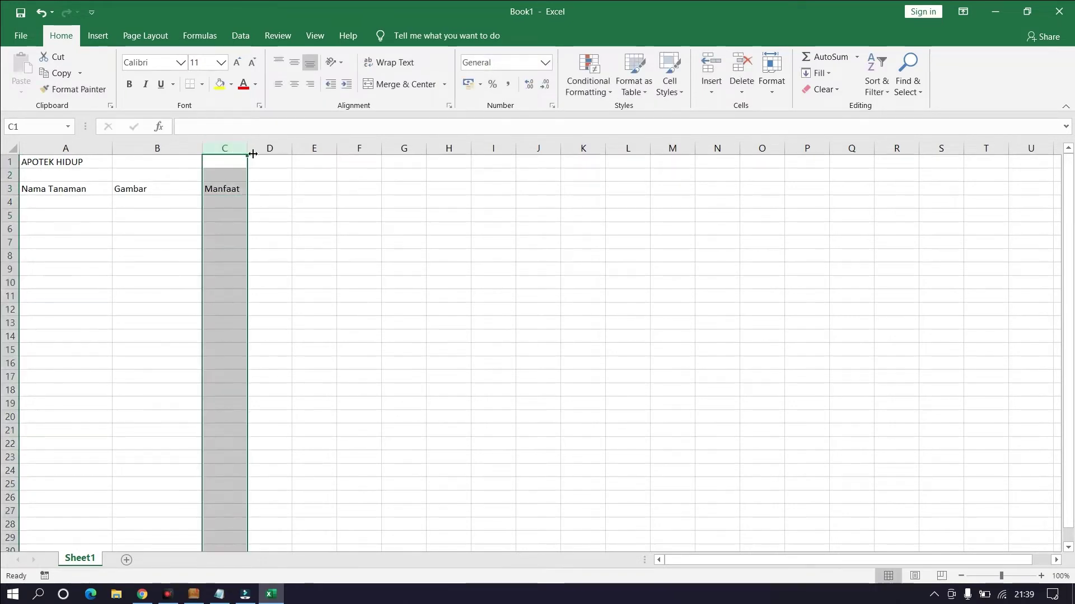
left_click_drag(253, 152, 386, 152)
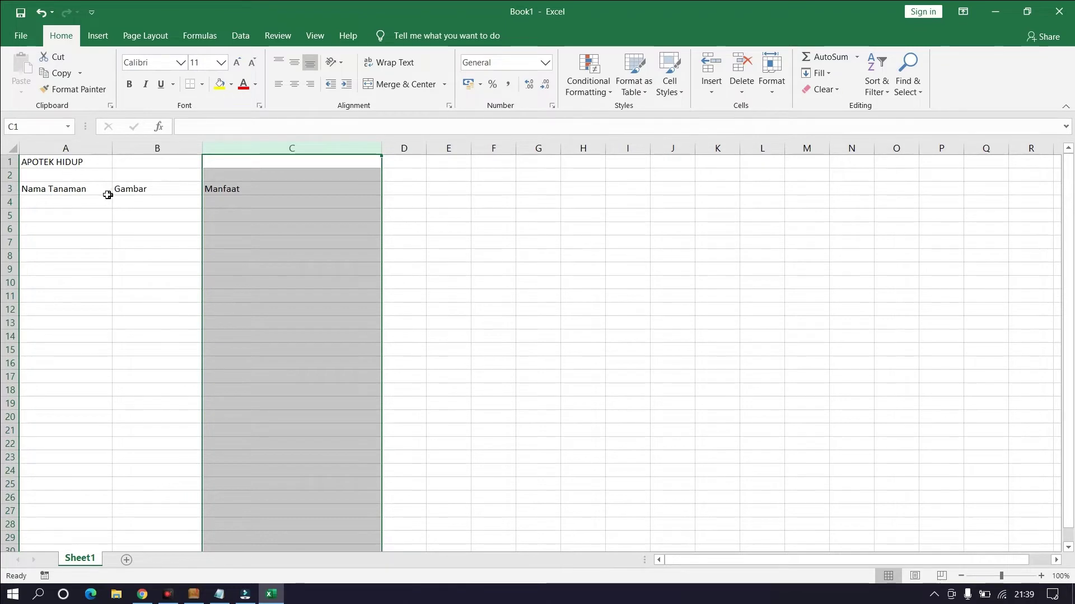
- Format the title and column headings in A1:C3 as bold with font size 12
left_click(61, 190)
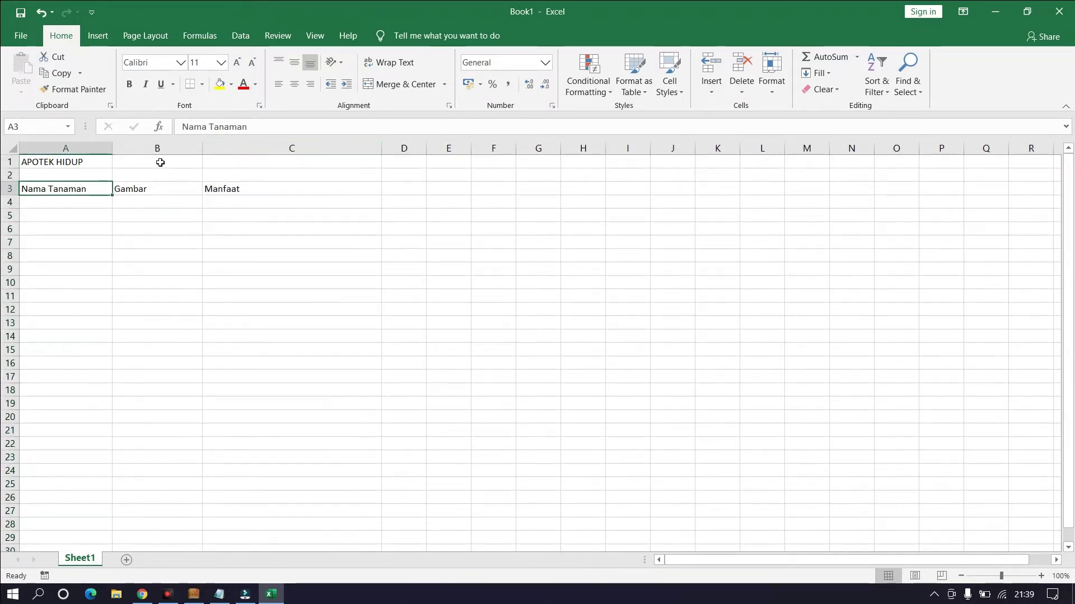
left_click(35, 167)
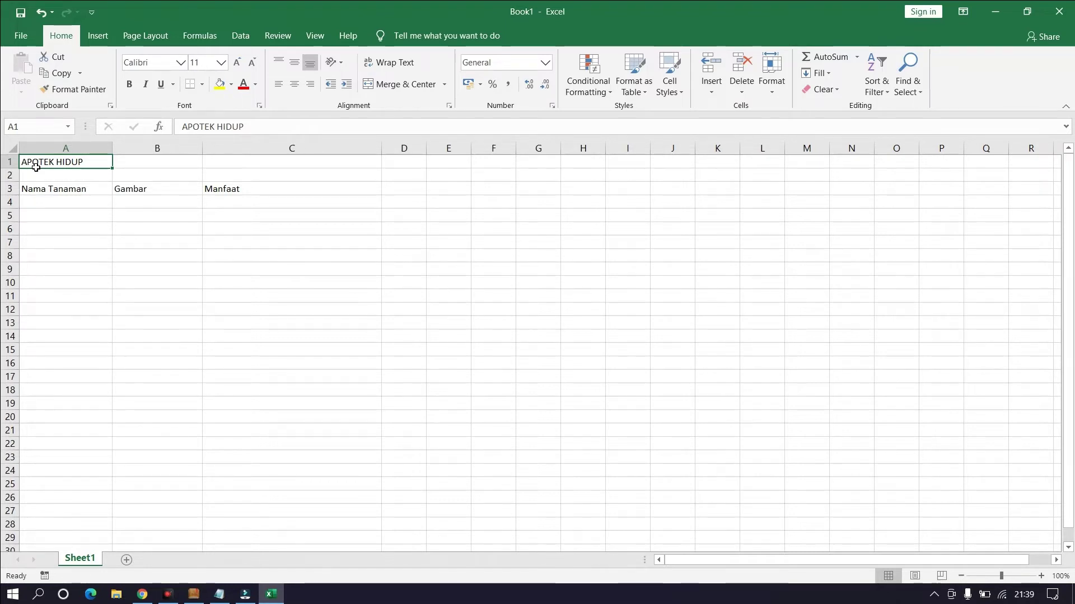
left_click_drag(39, 174, 259, 192)
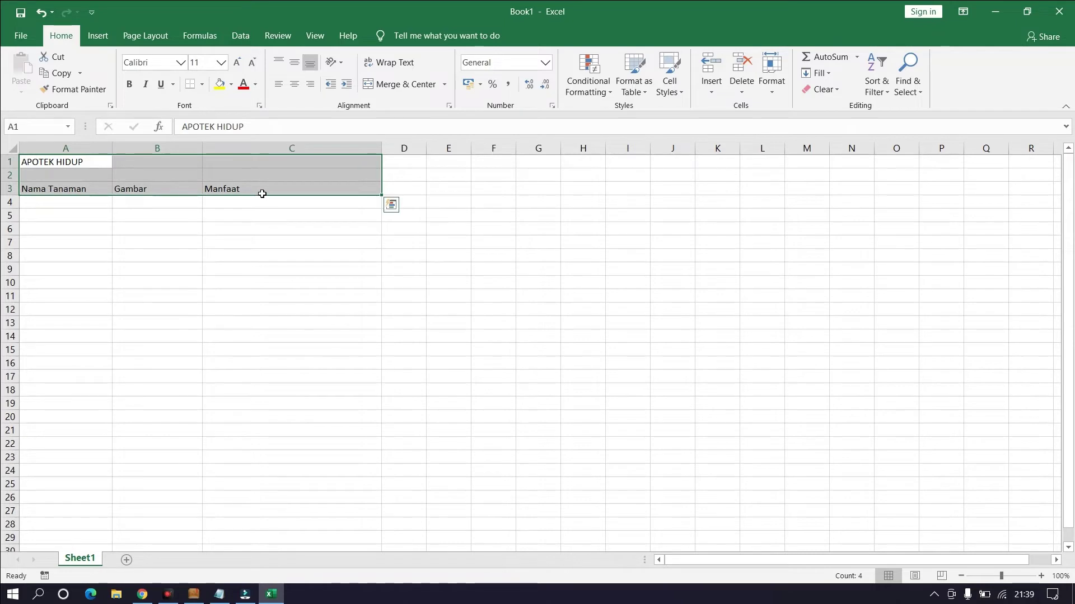
left_click(132, 88)
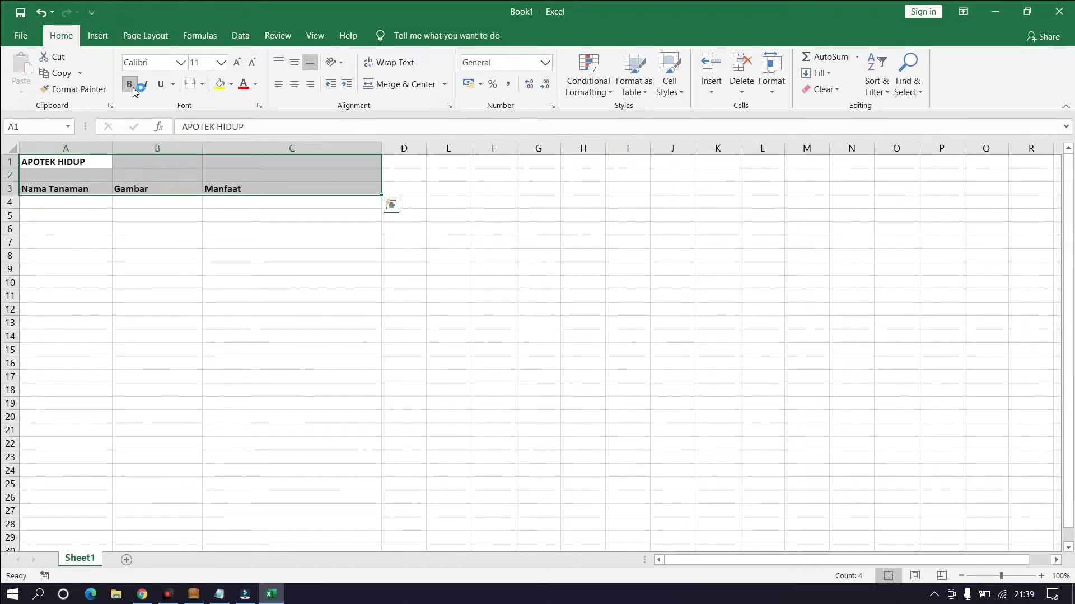
left_click(219, 66)
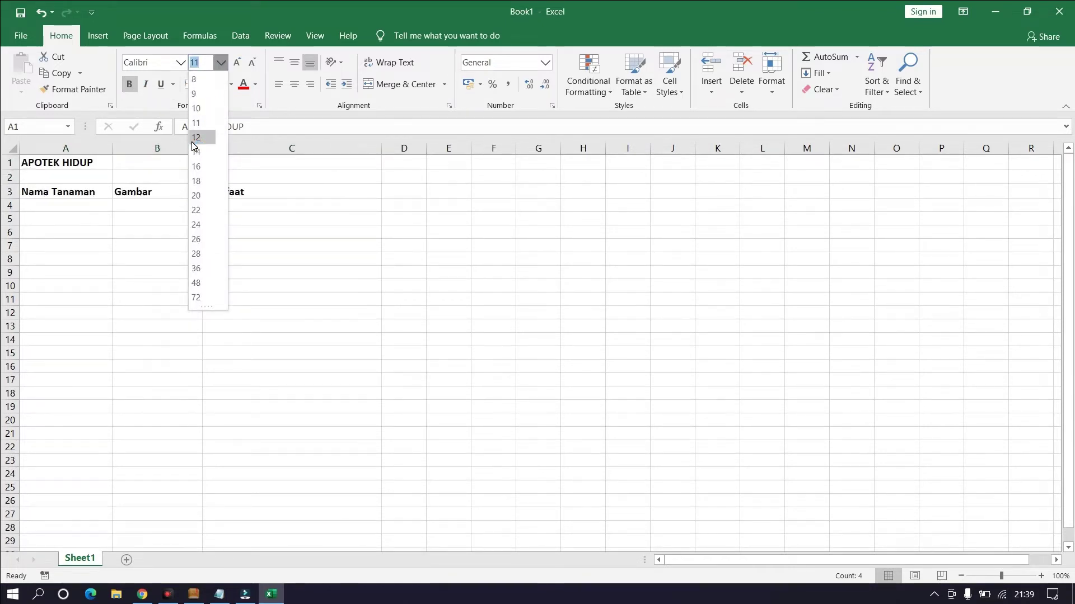
left_click(196, 138)
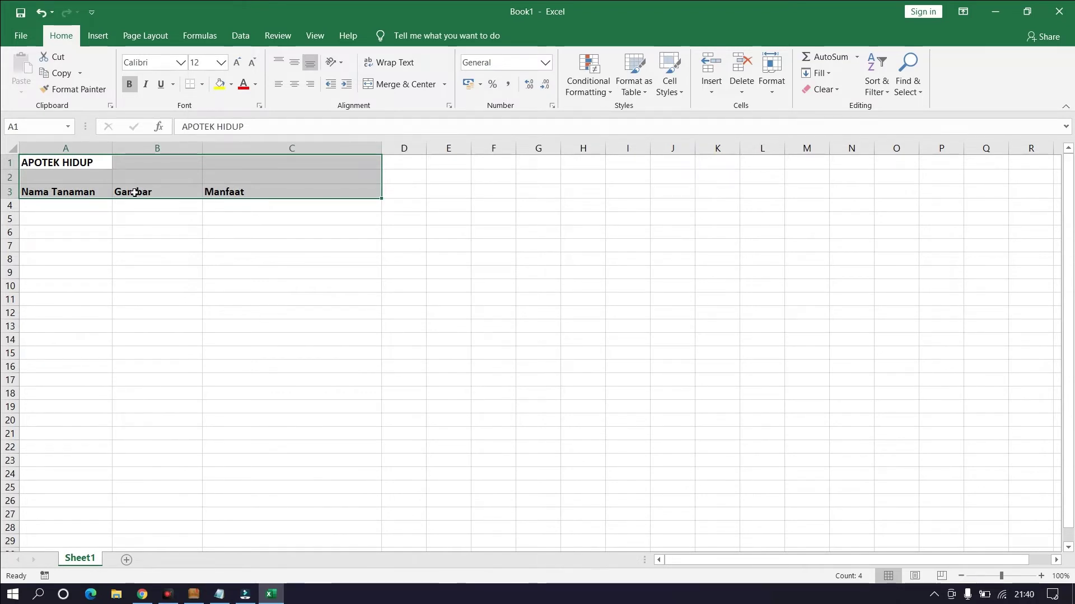
- Enter the plant names Lidah Buaya, Jahe and Jambu Biji in cells A4 to A6
left_click(84, 213)
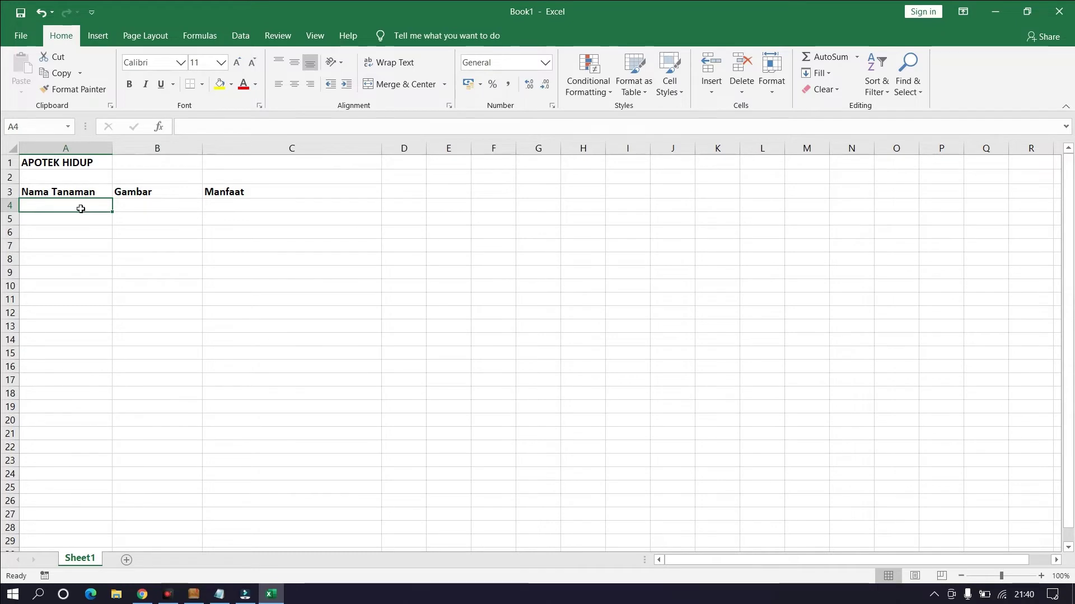
type("Lida")
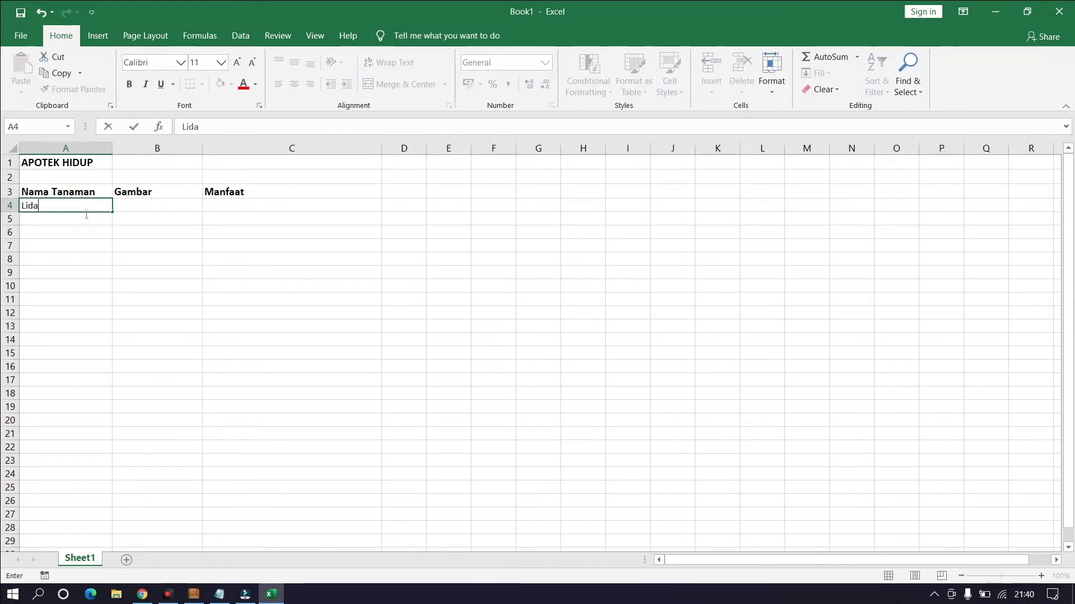
type("h Buaya")
key("Return")
type("Jahe")
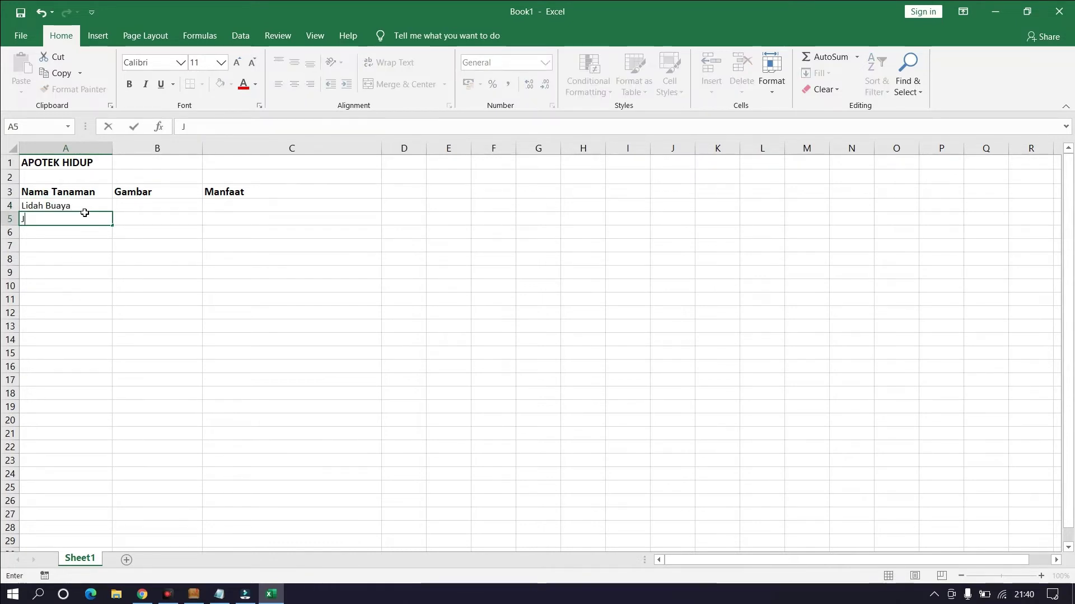
key("Return")
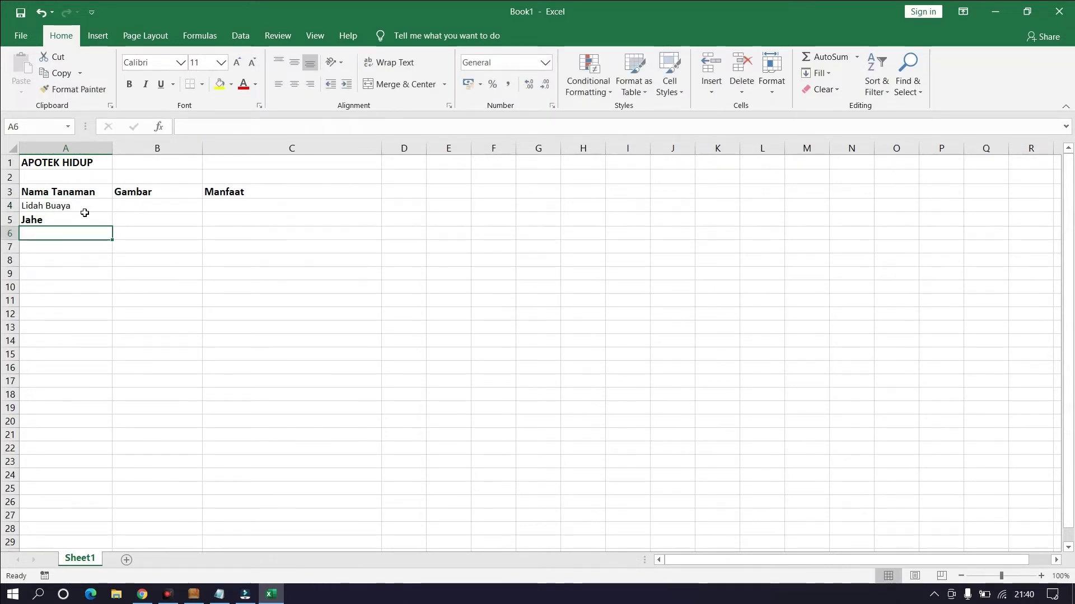
type("Jambu Biji")
- Remove the bold formatting from the plant names in A4:A6
left_click(84, 211)
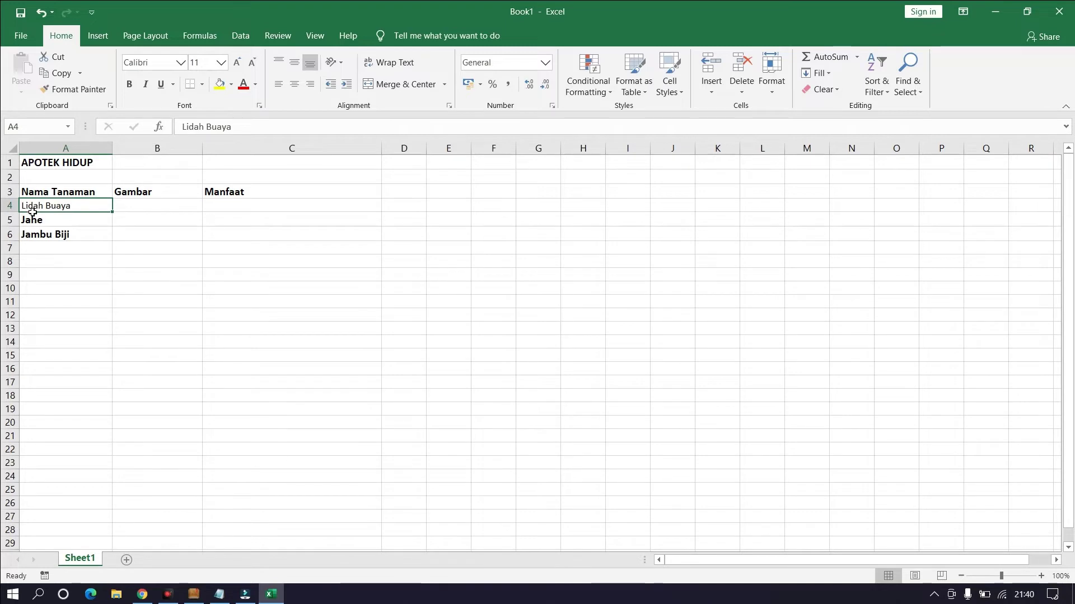
left_click_drag(32, 211, 36, 236)
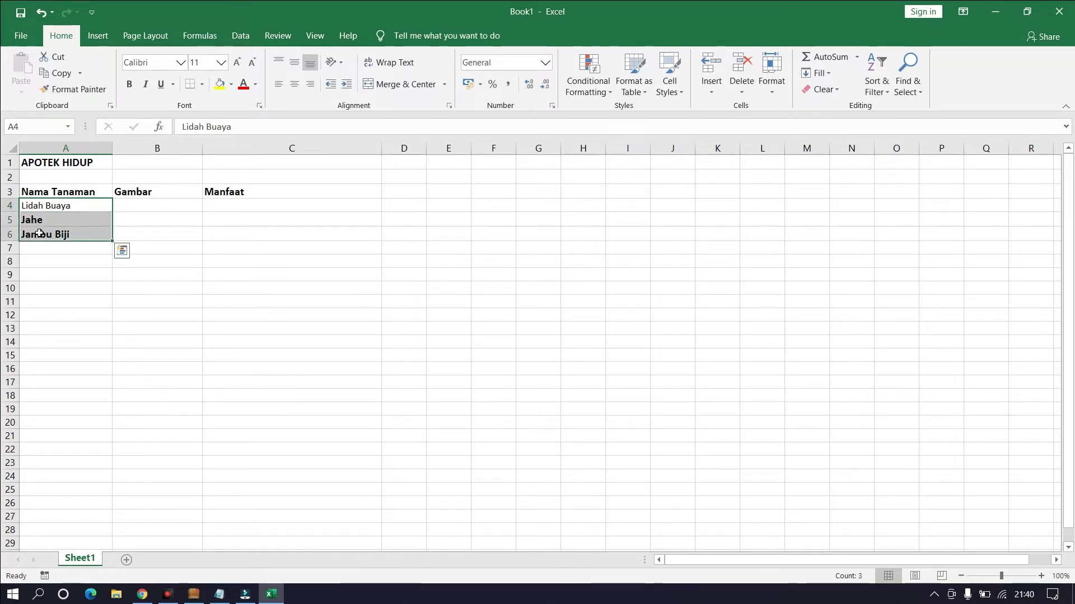
left_click(134, 87)
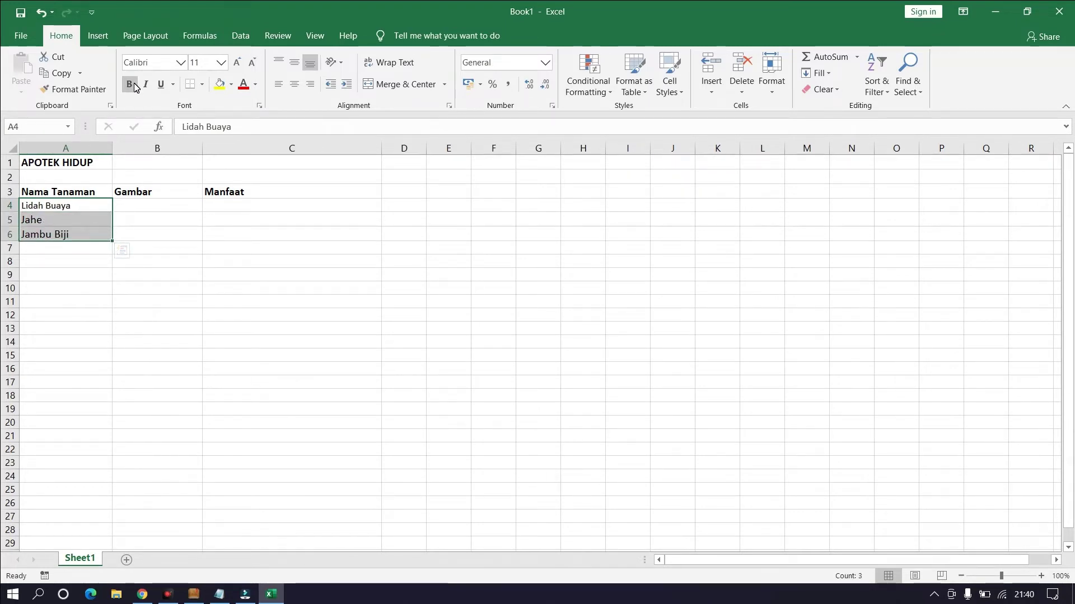
left_click(133, 226)
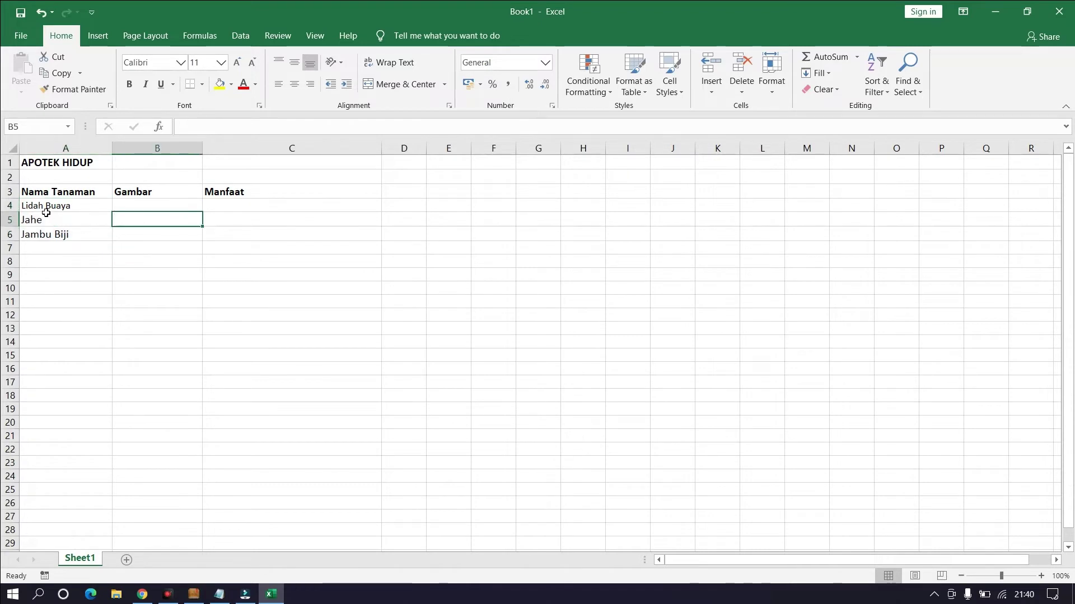
- Start inserting a picture from file at cell B4 and browse drive D: to 1.BULAN, MAPEL KOMPUTER 2021, FILE GAMBAR 2019
left_click(146, 209)
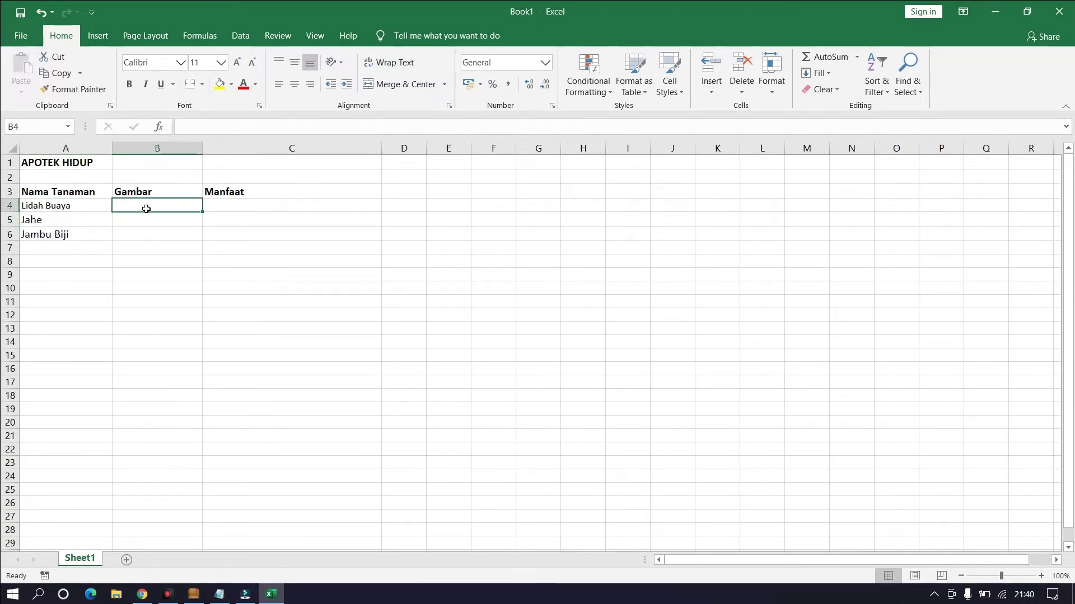
left_click(99, 37)
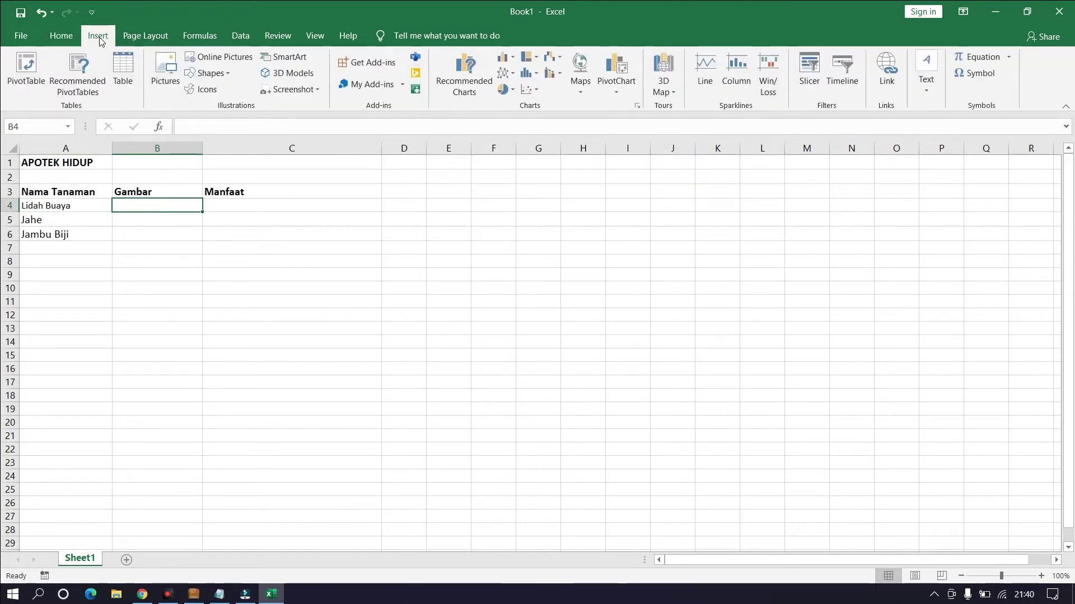
left_click(166, 70)
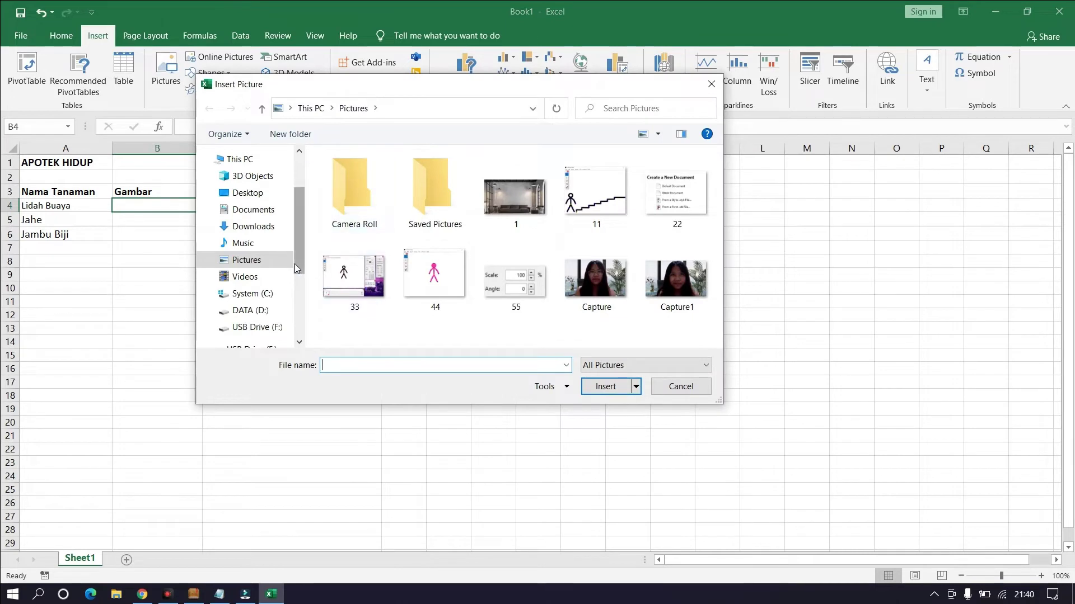
scroll(297, 269, "down", 2)
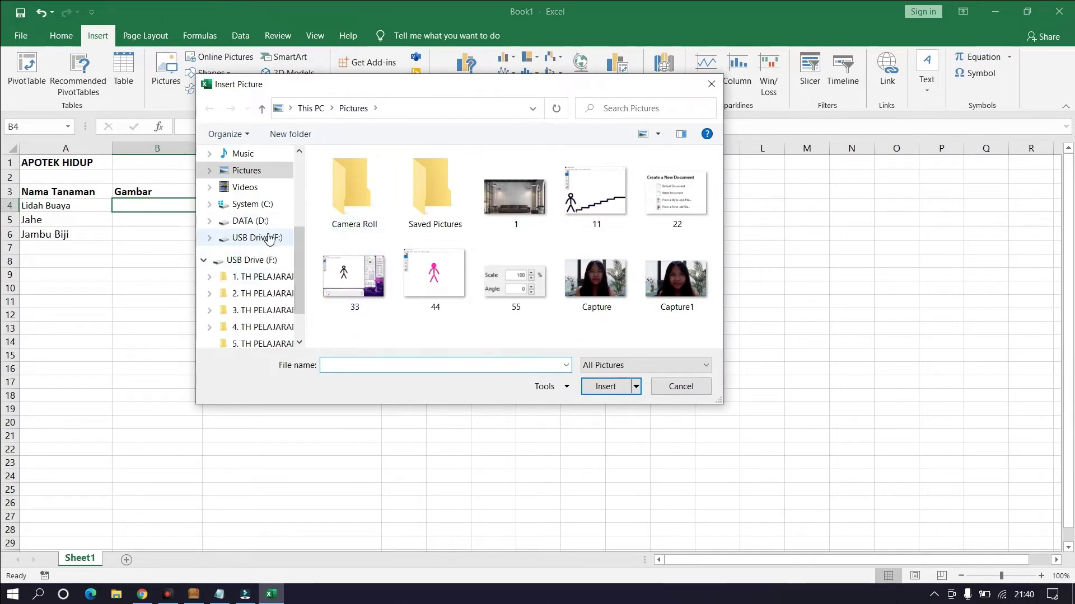
left_click(267, 223)
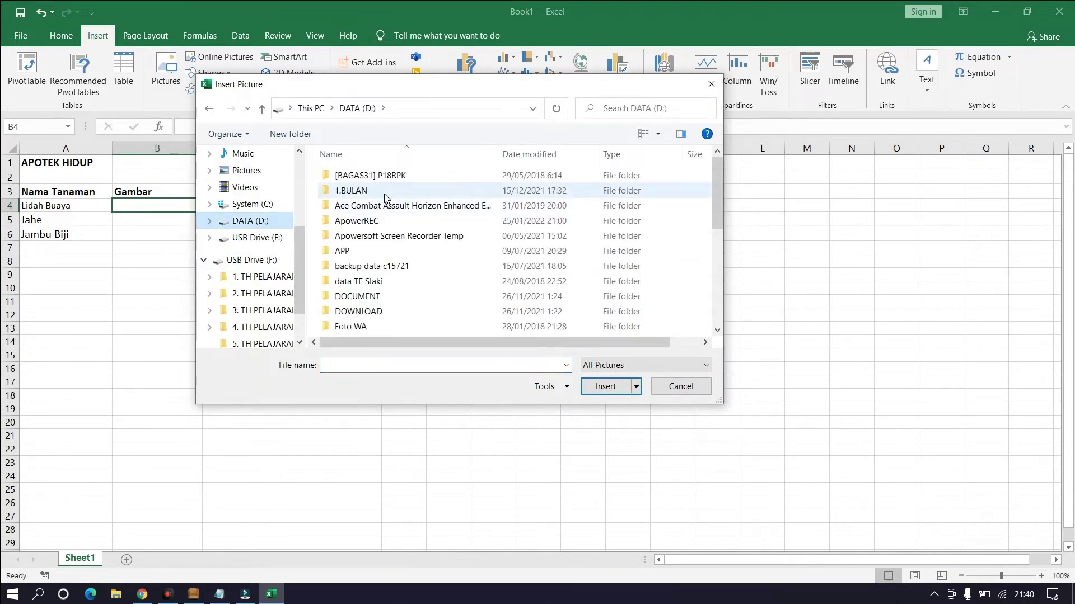
double_click(383, 192)
double_click(372, 219)
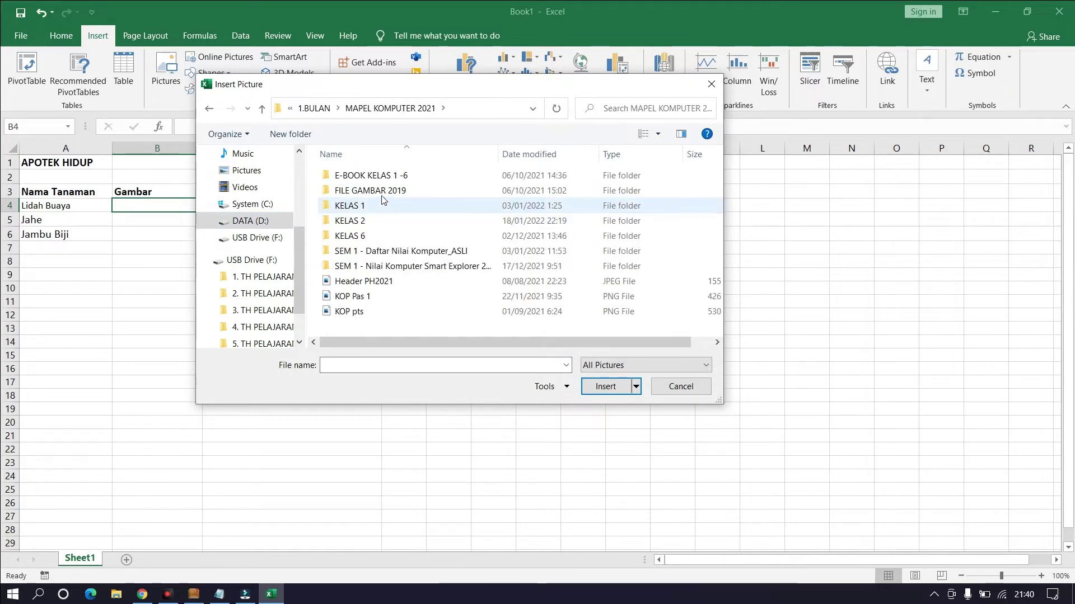
double_click(381, 192)
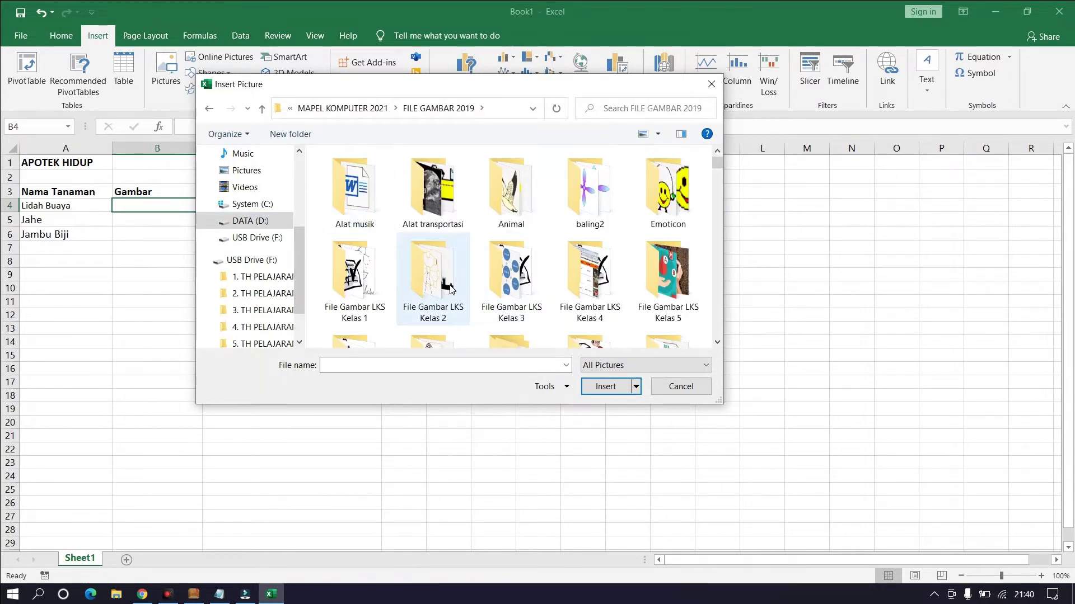
- Insert the lidah buaya picture from File Gambar LKS Kelas 2, gambar, gambar kelas 2, apotik hidup
double_click(428, 252)
double_click(376, 226)
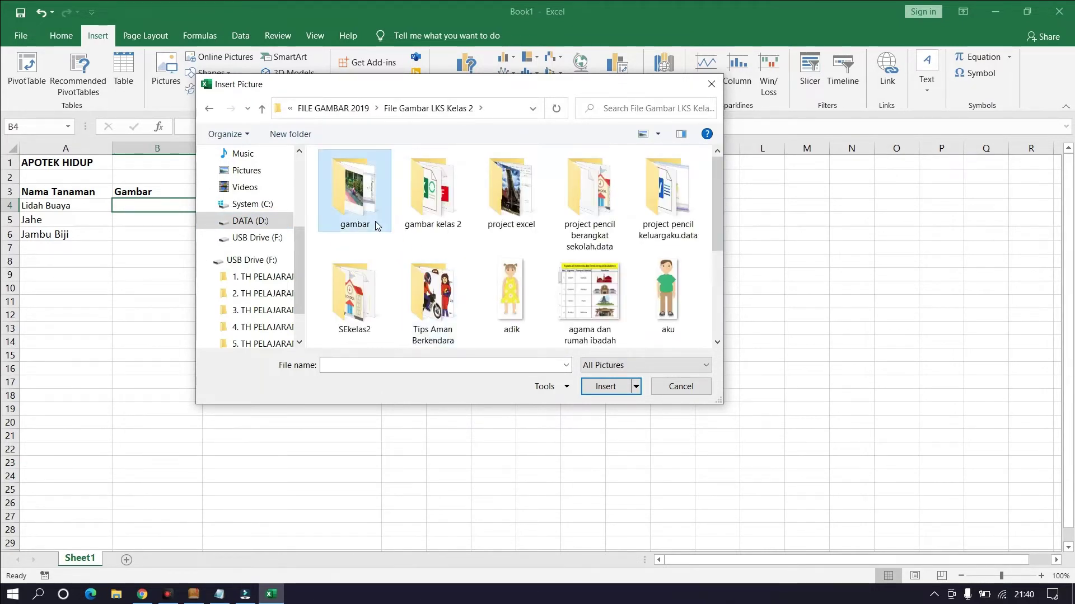
left_click(364, 214)
double_click(363, 213)
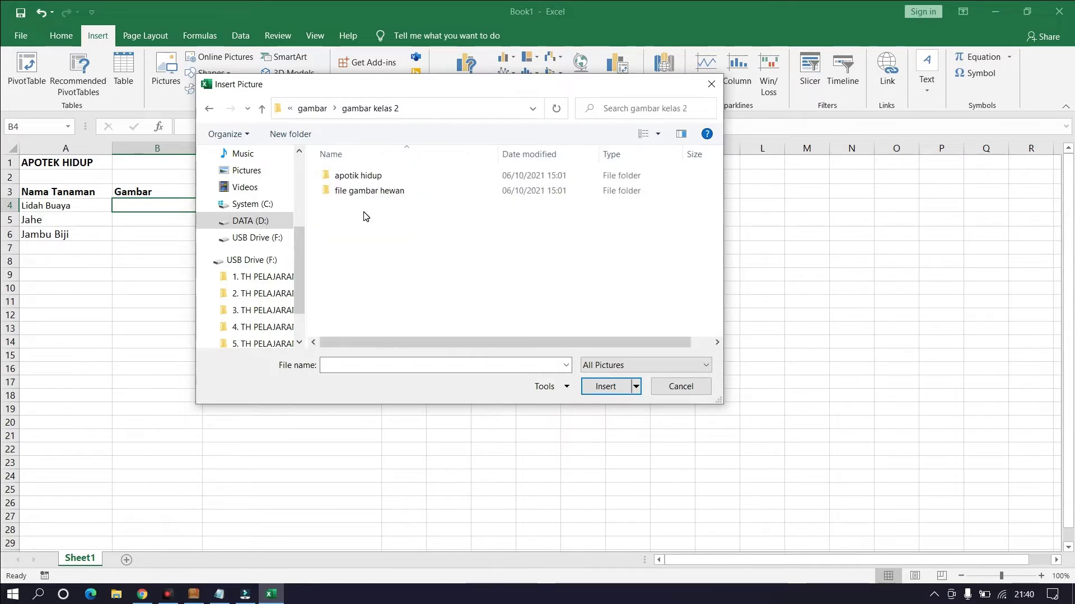
double_click(376, 176)
left_click(351, 267)
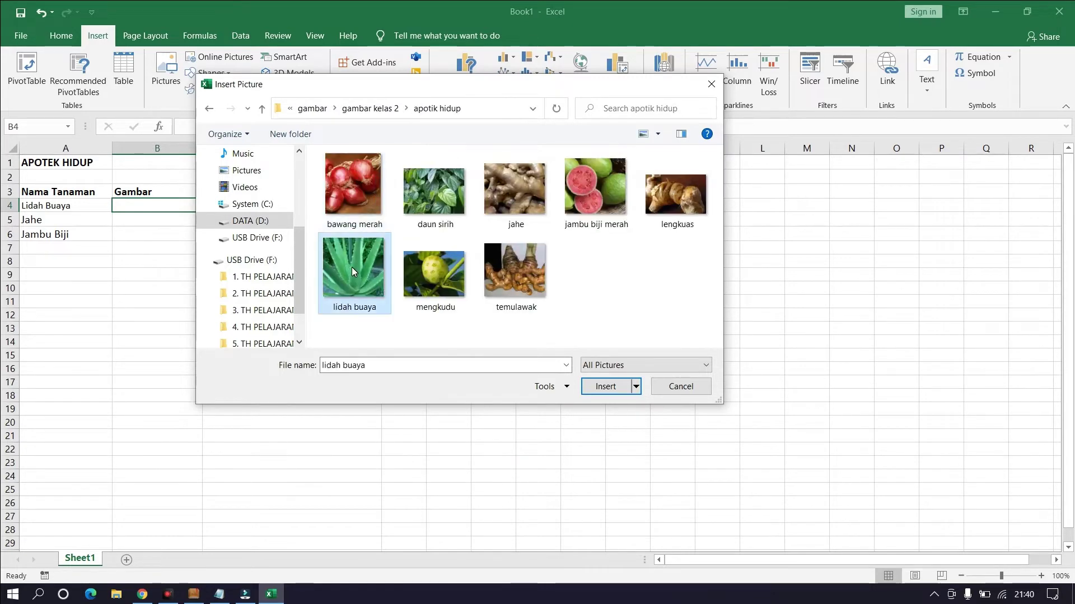
left_click(602, 387)
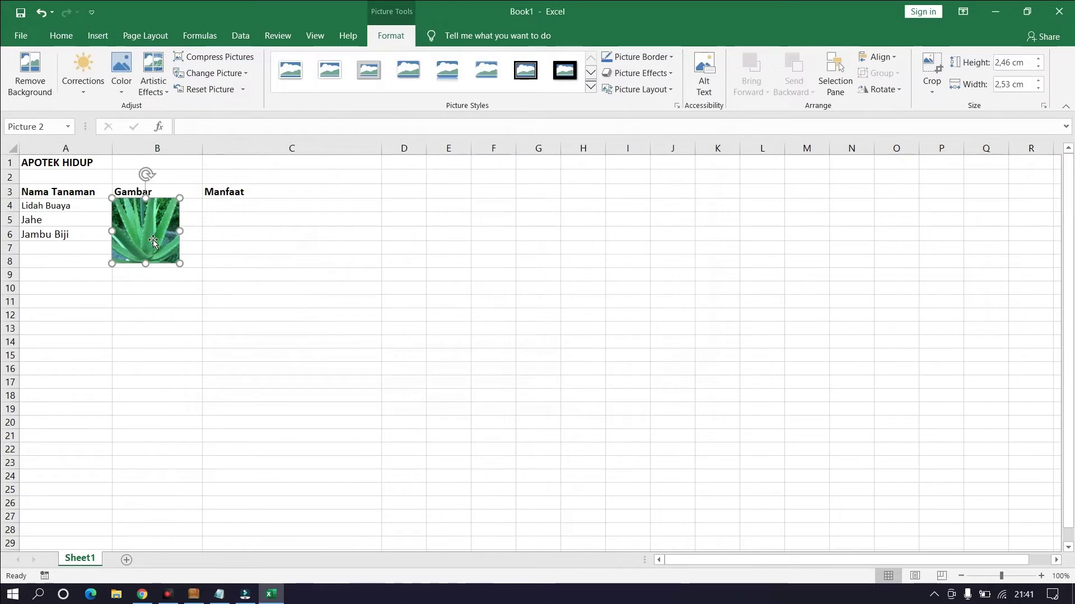
- Enlarge rows 4 to 6 to roughly the height of the aloe vera picture and place that picture inside cell B4
left_click_drag(147, 235, 264, 240)
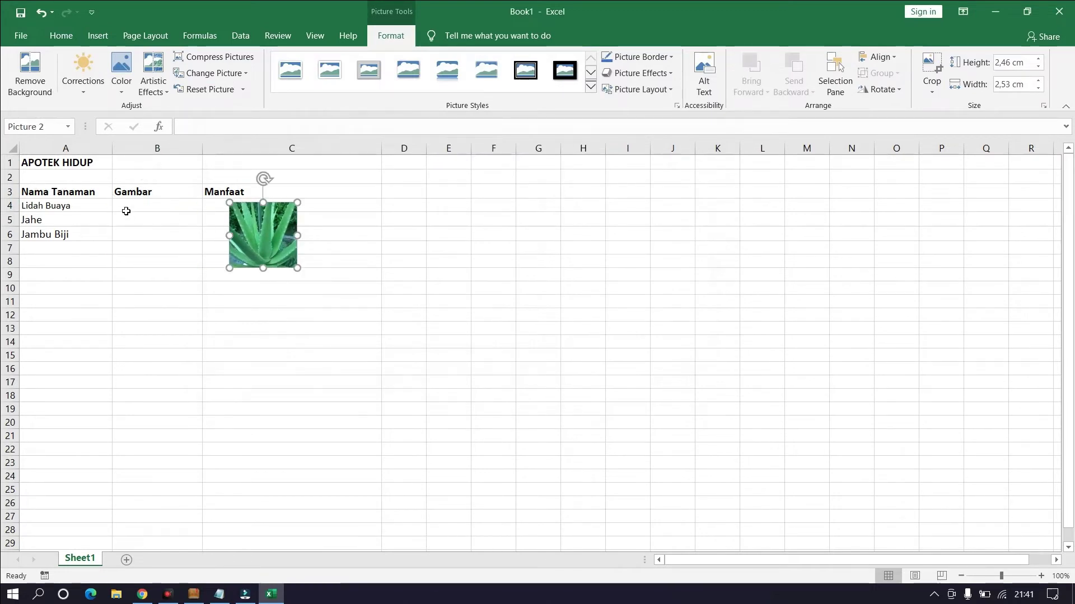
left_click(23, 211)
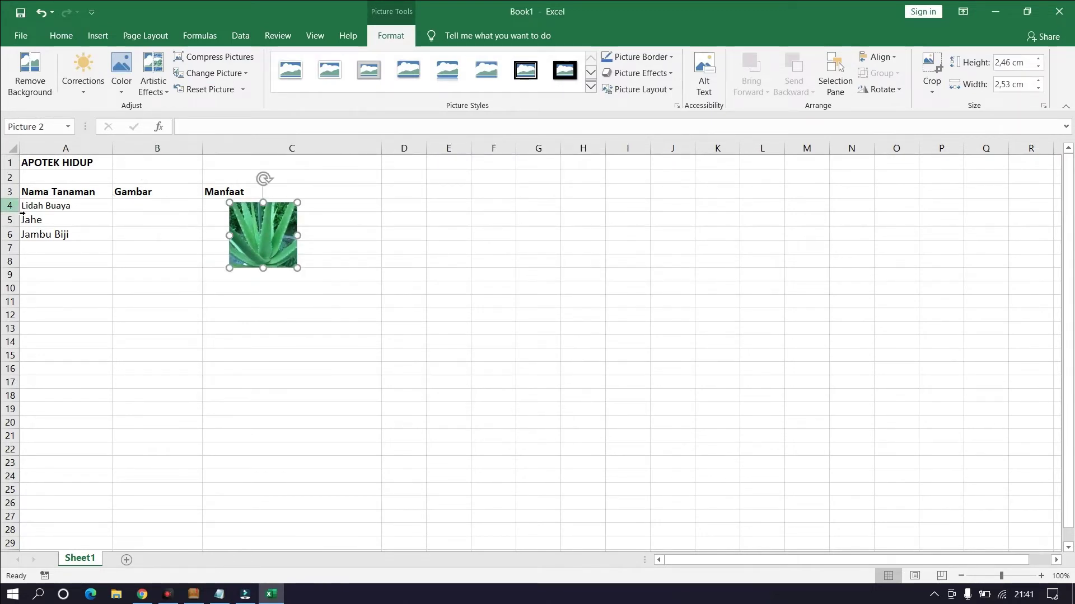
left_click(22, 213)
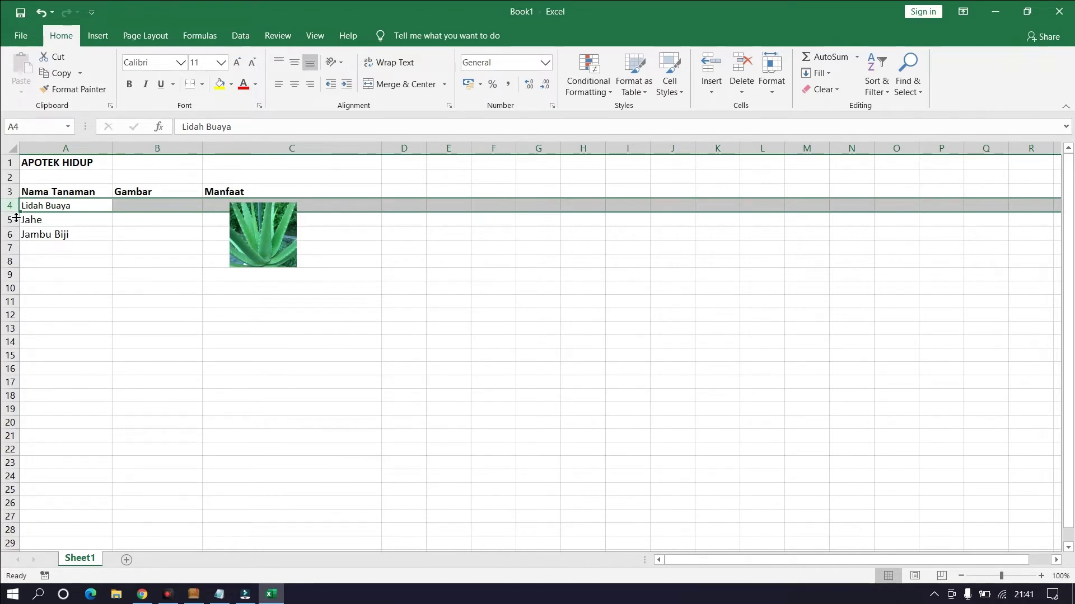
left_click_drag(16, 217, 12, 273)
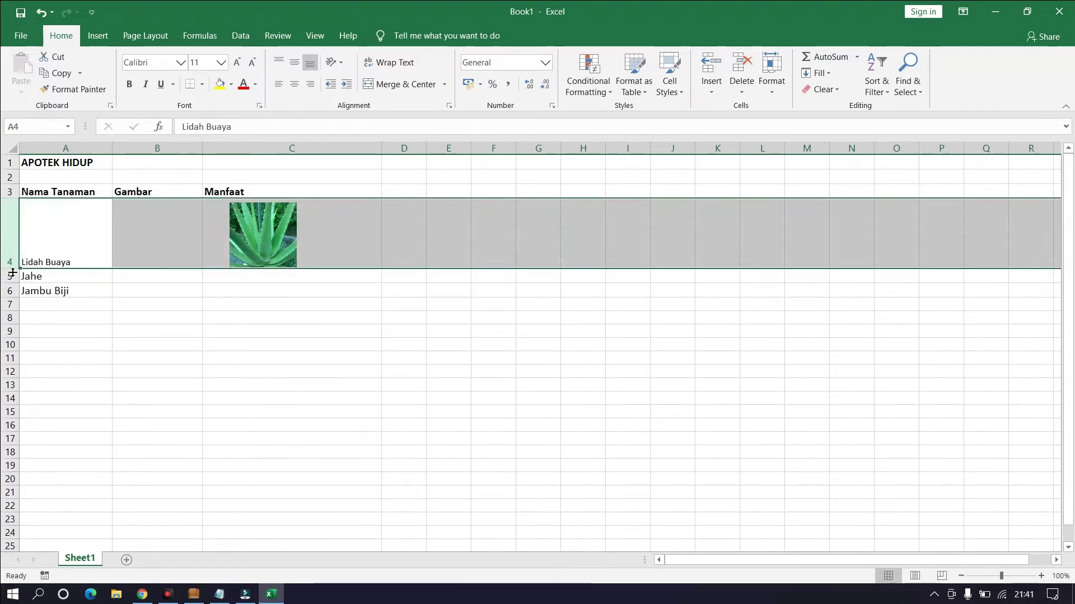
left_click_drag(283, 241, 178, 235)
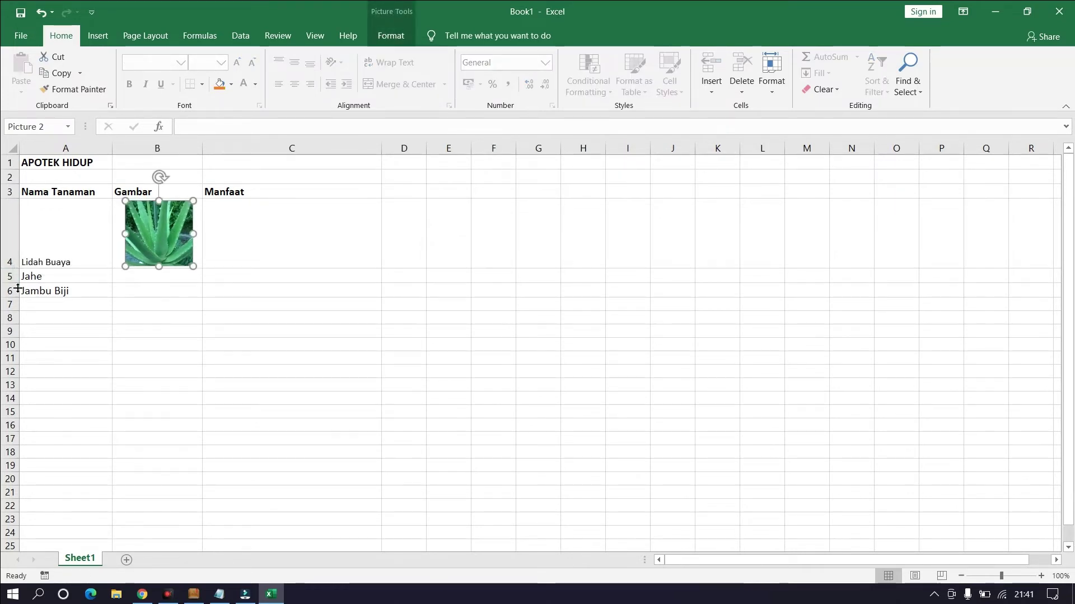
left_click_drag(9, 283, 13, 412)
- Insert the jahe picture in cell B5 and scale it down to about 2.31 by 2.77 cm to fit the cell
left_click(98, 35)
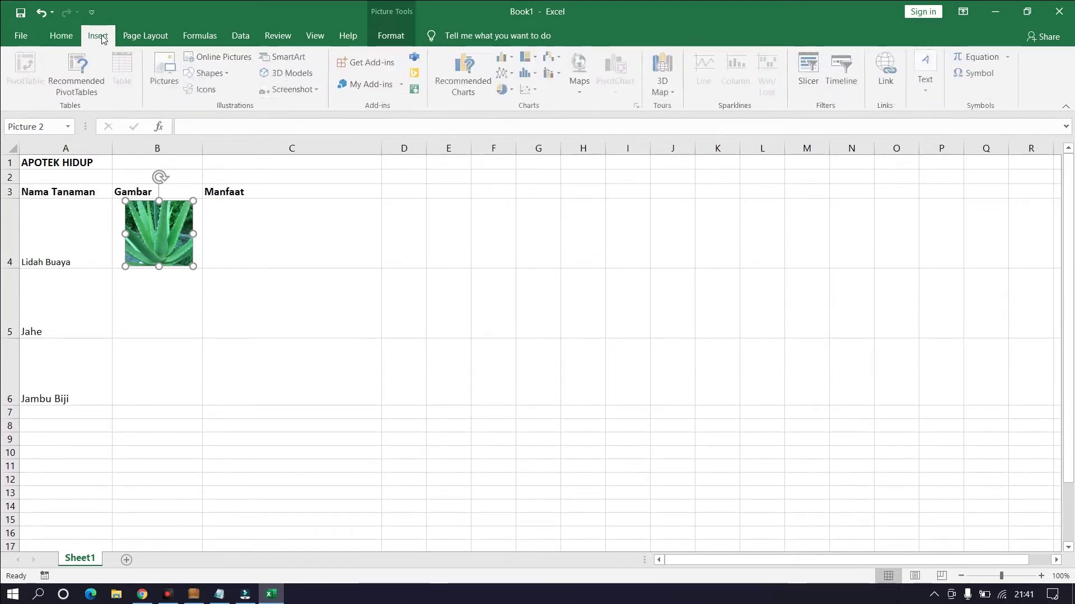
left_click(161, 82)
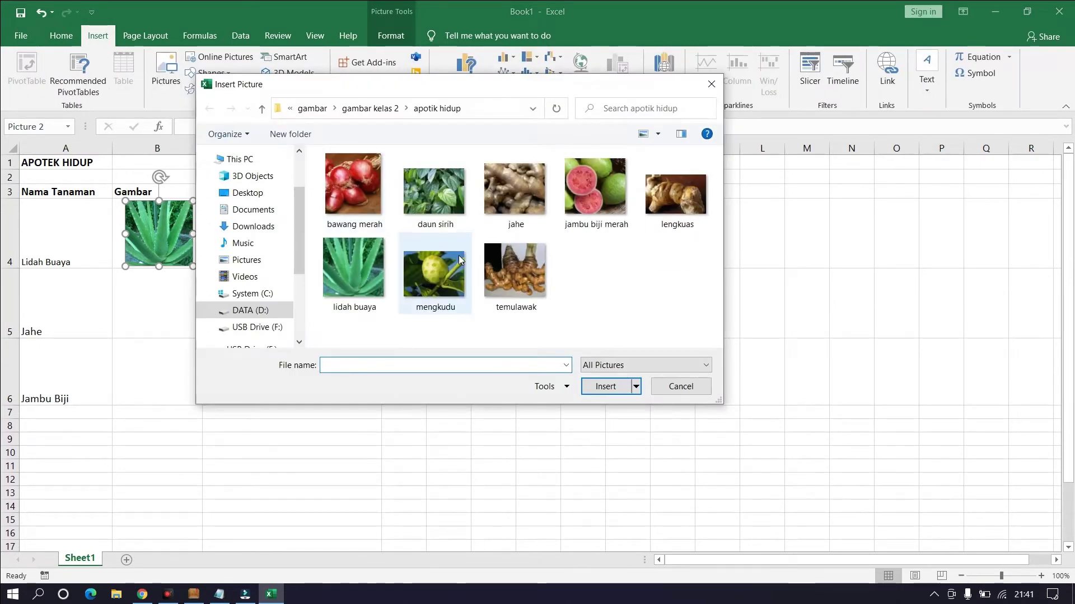
left_click(525, 190)
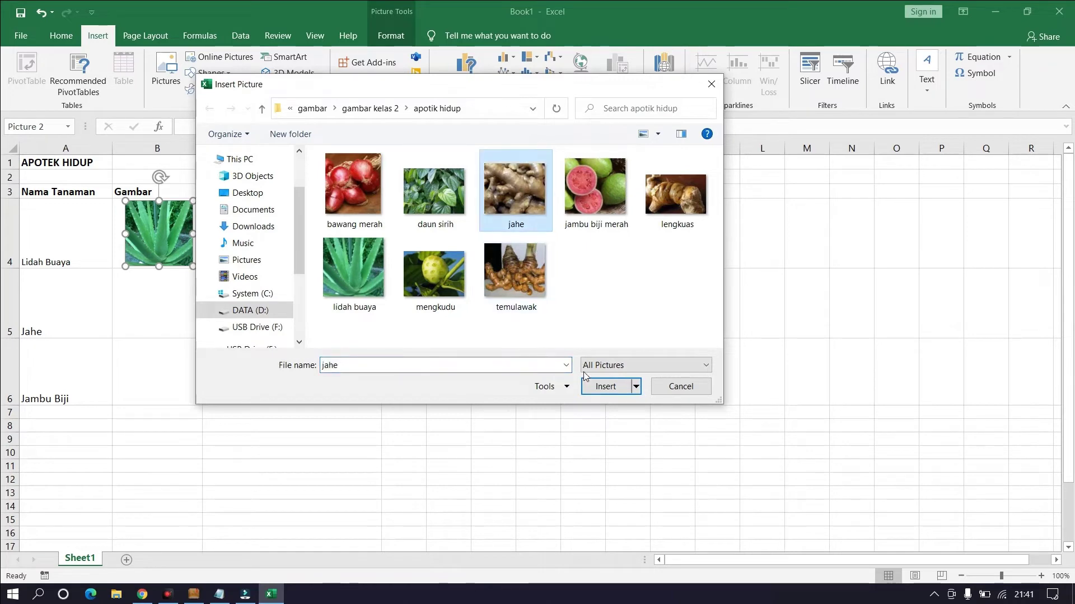
left_click(596, 387)
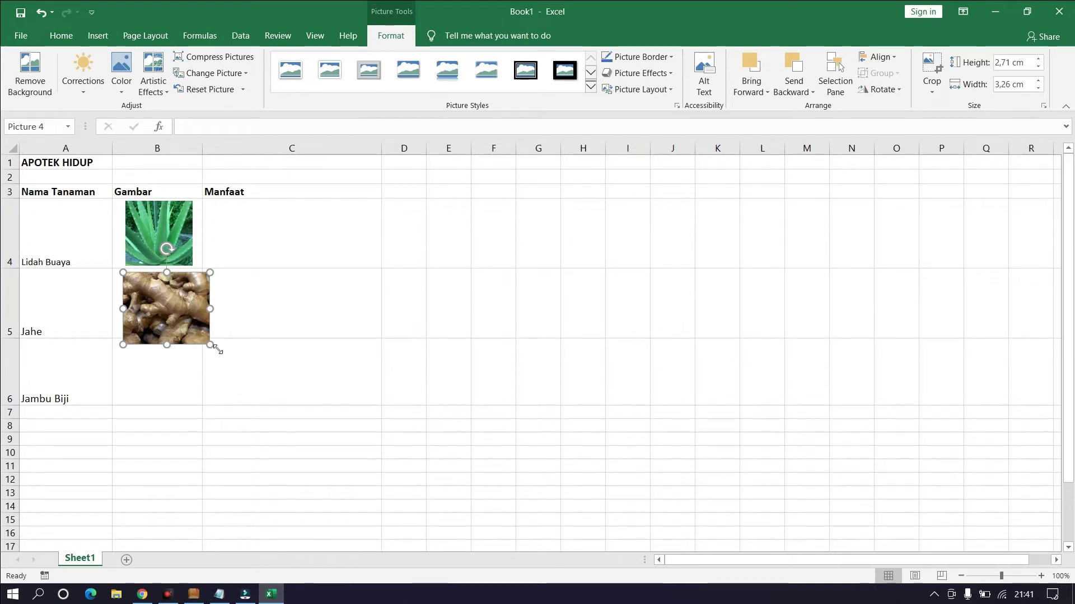
left_click_drag(216, 350, 205, 335)
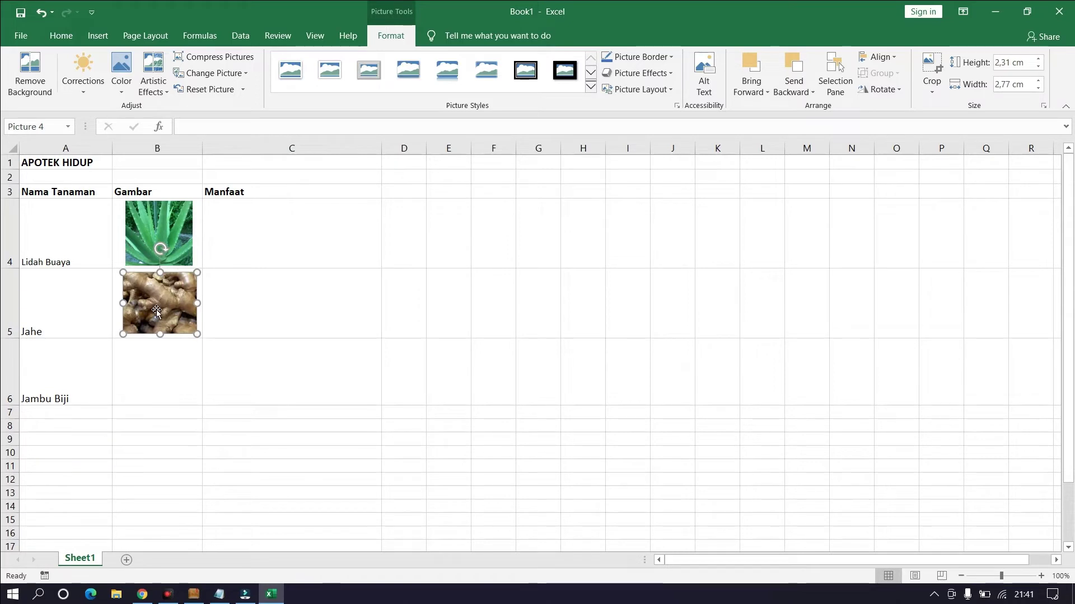
- Insert the jambu biji merah picture in cell B6 and scale it down to fit inside the cell
left_click(129, 372)
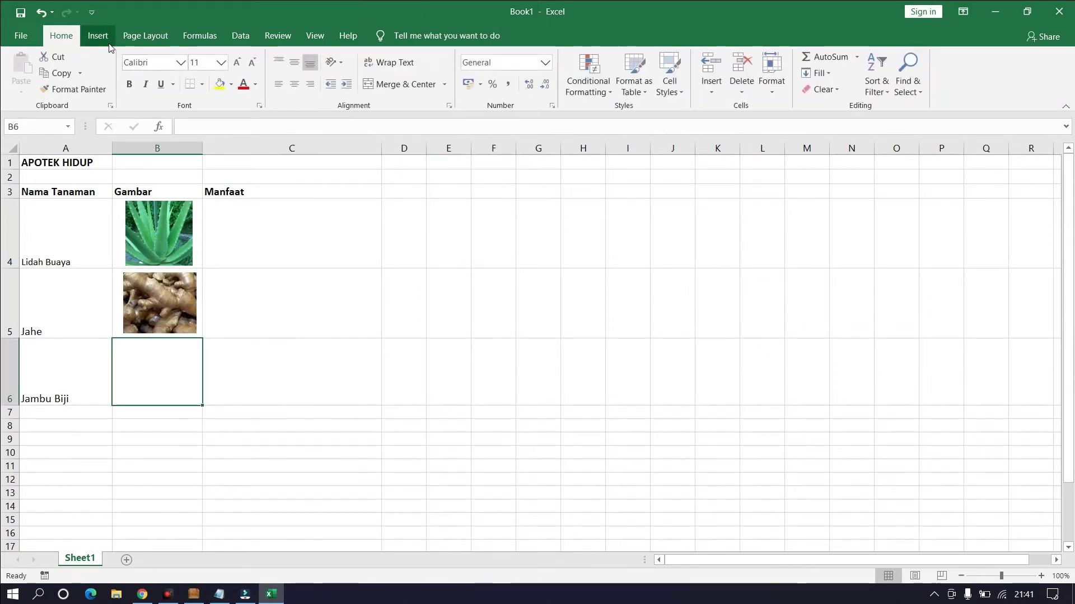
left_click(108, 42)
left_click(177, 79)
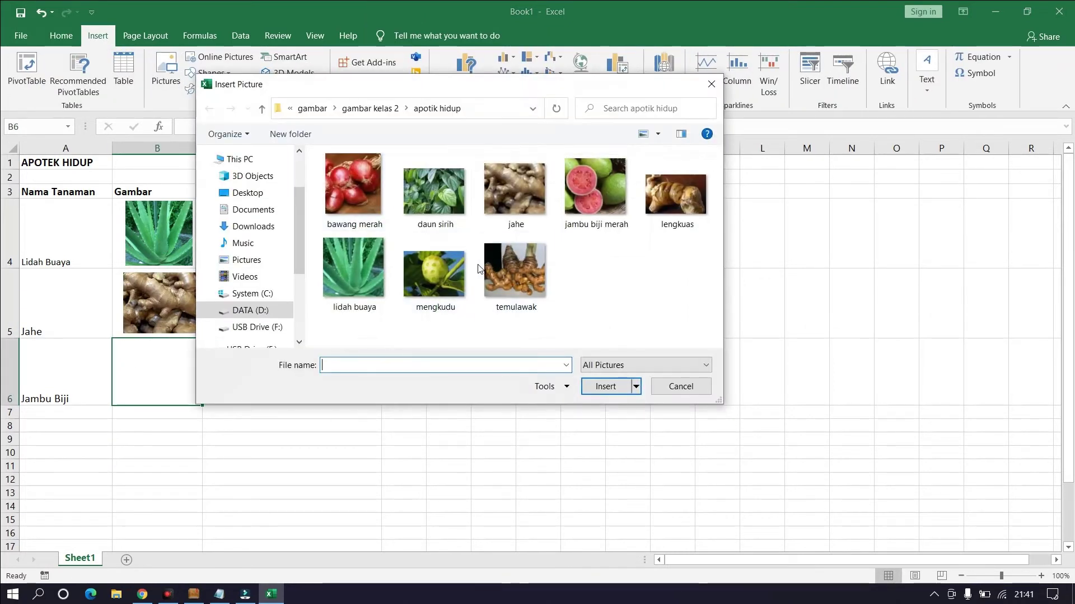
left_click(593, 208)
left_click(604, 387)
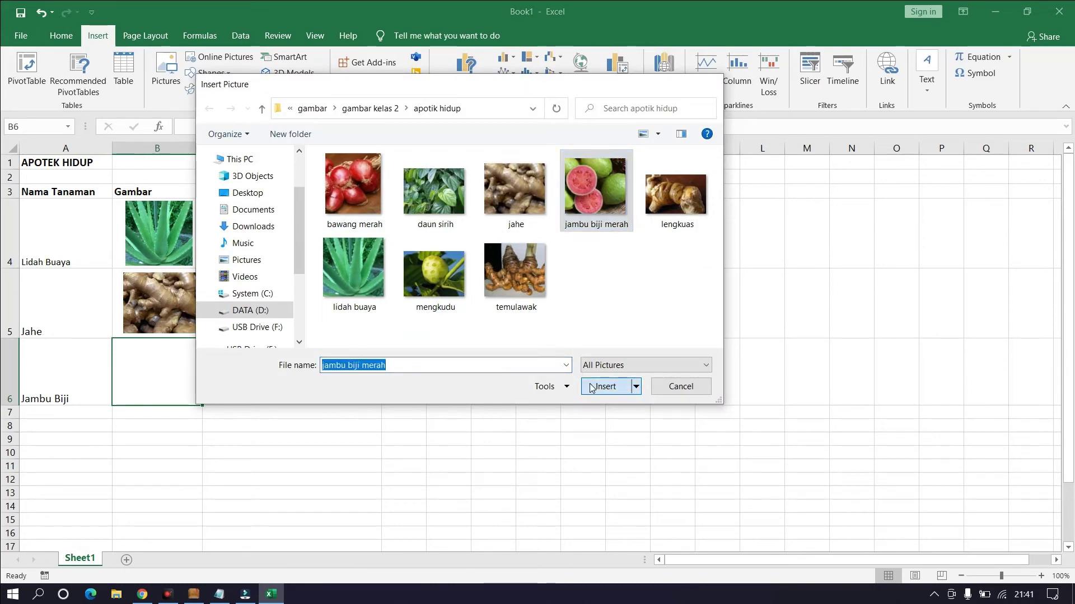
left_click_drag(201, 343, 163, 360)
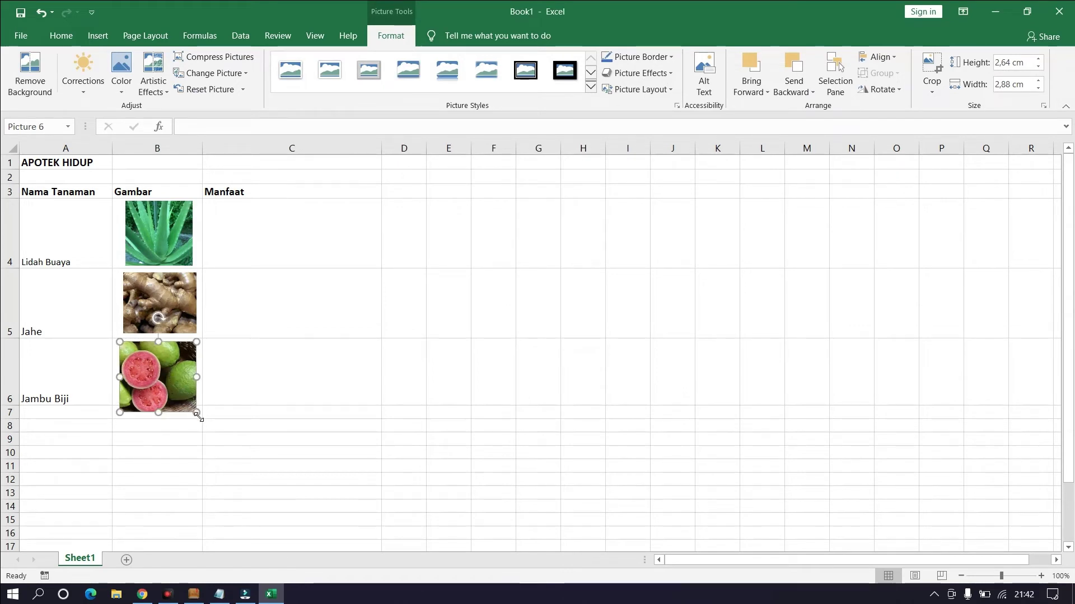
left_click_drag(196, 412, 173, 375)
left_click(102, 411)
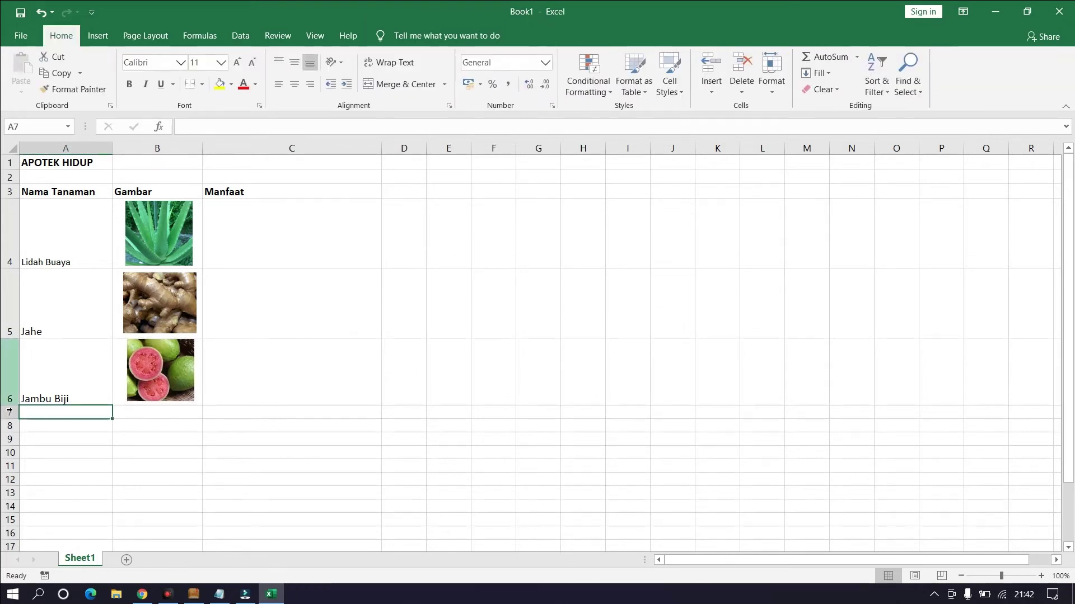
- Make rows 5 and 6 slightly taller and adjust the guava and ginger pictures to sit clear of the cell borders
left_click_drag(18, 408, 18, 420)
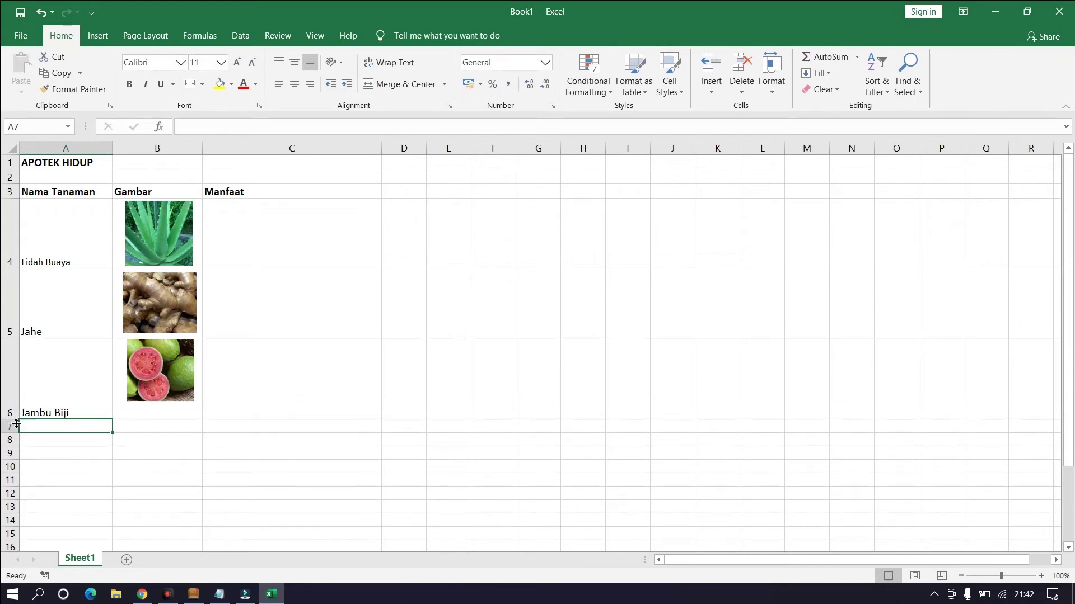
left_click_drag(170, 369, 167, 374)
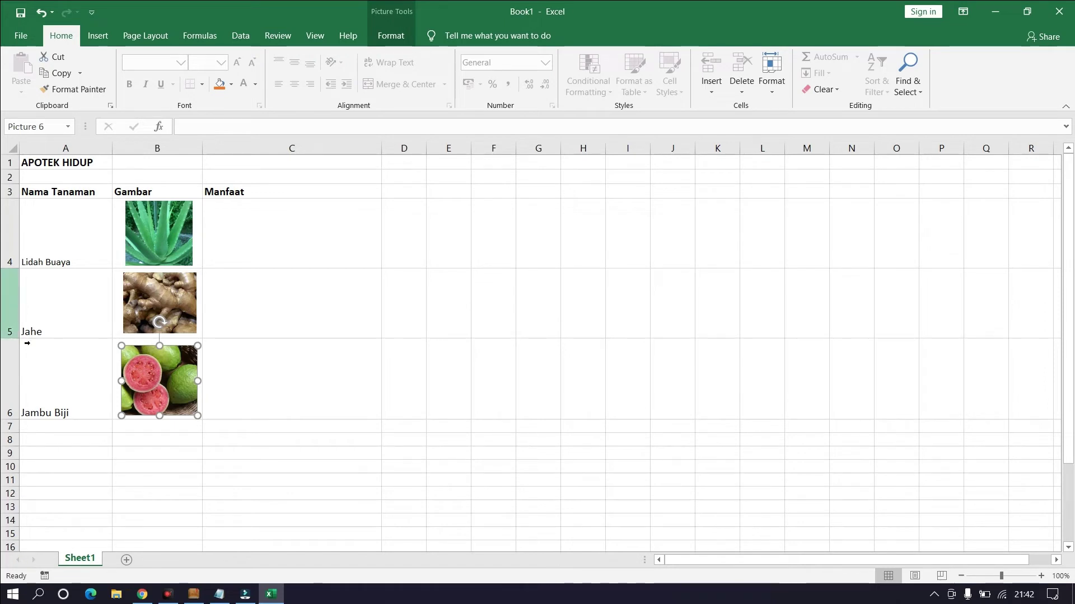
left_click_drag(23, 339, 24, 349)
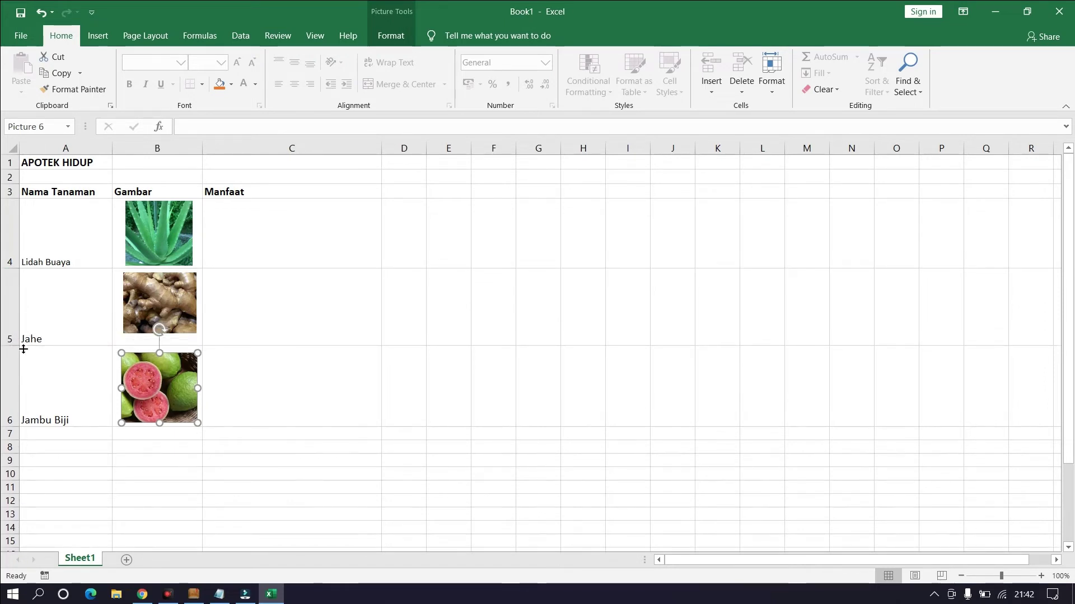
left_click_drag(159, 315, 159, 318)
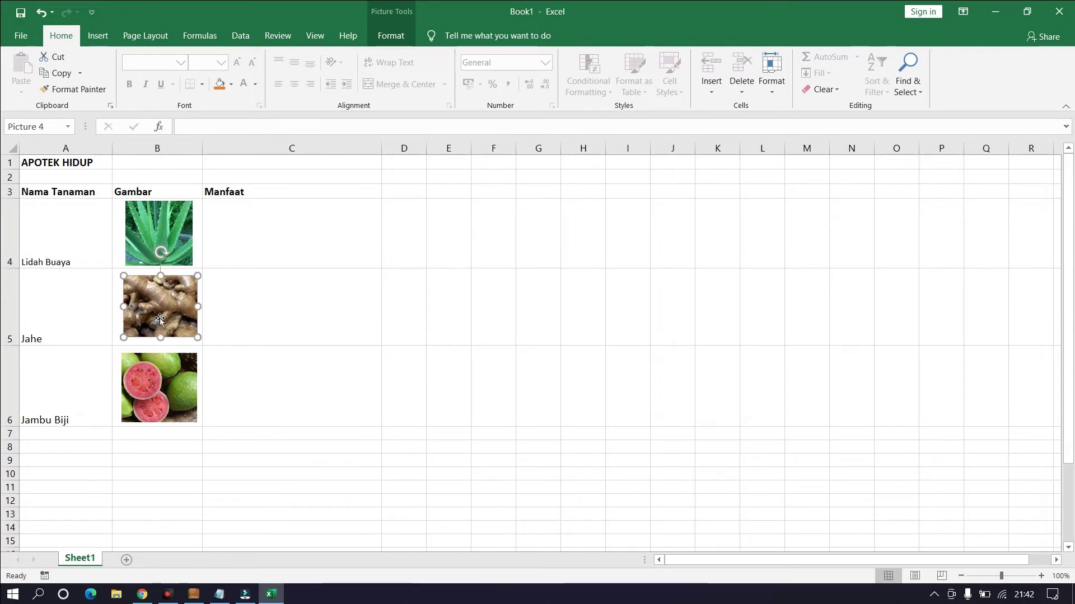
- Bring up the Notepad window with the plant benefit notes and arrange it side by side with the Excel workbook
left_click(256, 216)
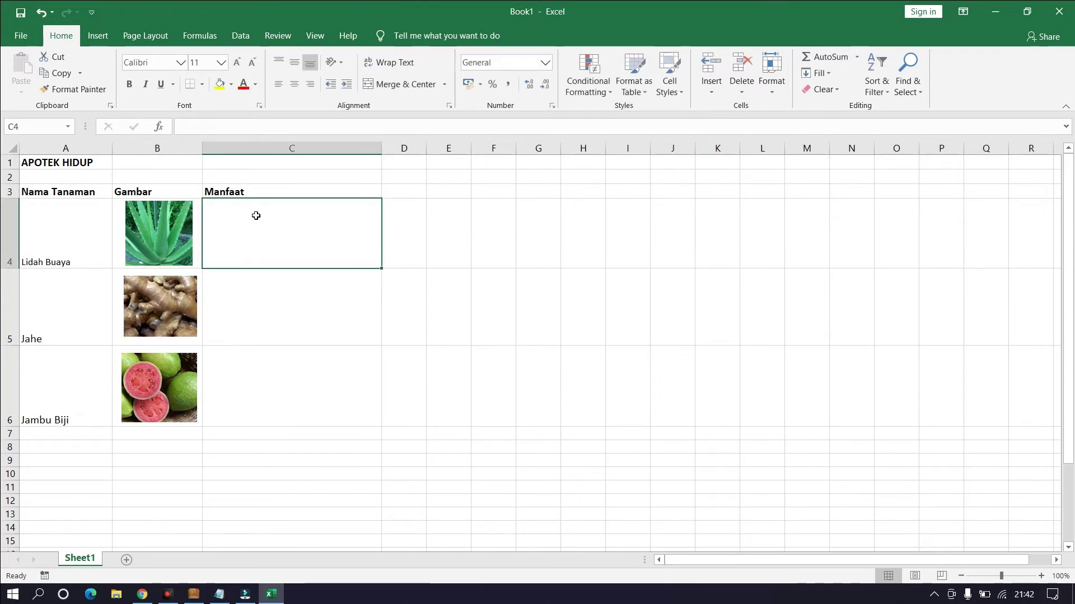
left_click(219, 594)
left_click(286, 233)
left_click(1026, 11)
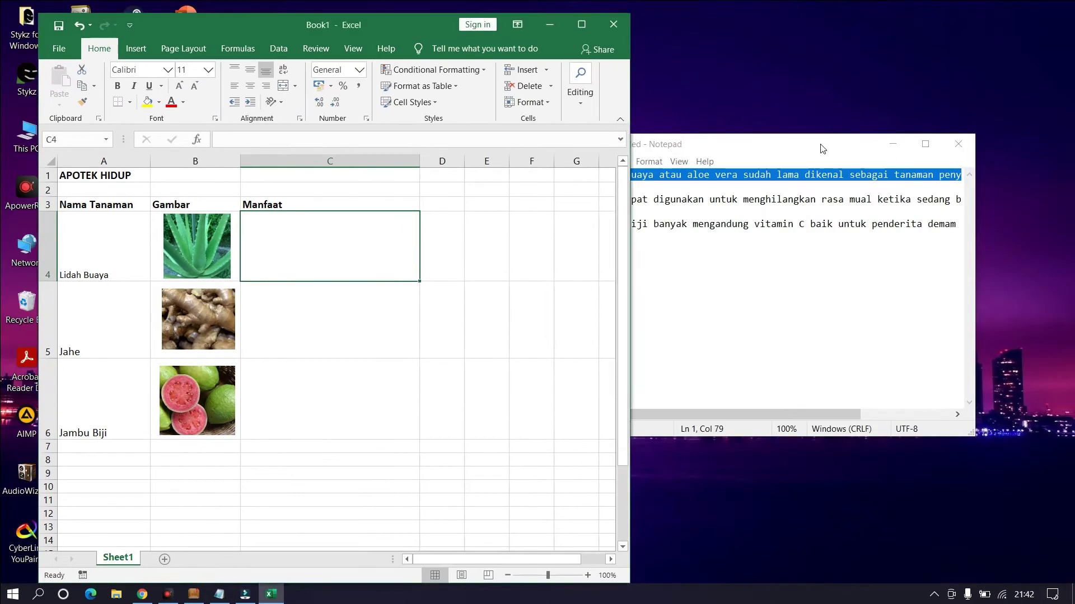
left_click_drag(727, 144, 791, 129)
- Enter "Lidah buaya atau aloe vera sudah lama dikenal sebagai tanaman penyubur rambut." in cell C4, following the Notepad text
left_click(360, 249)
type("Lidah buaya atau")
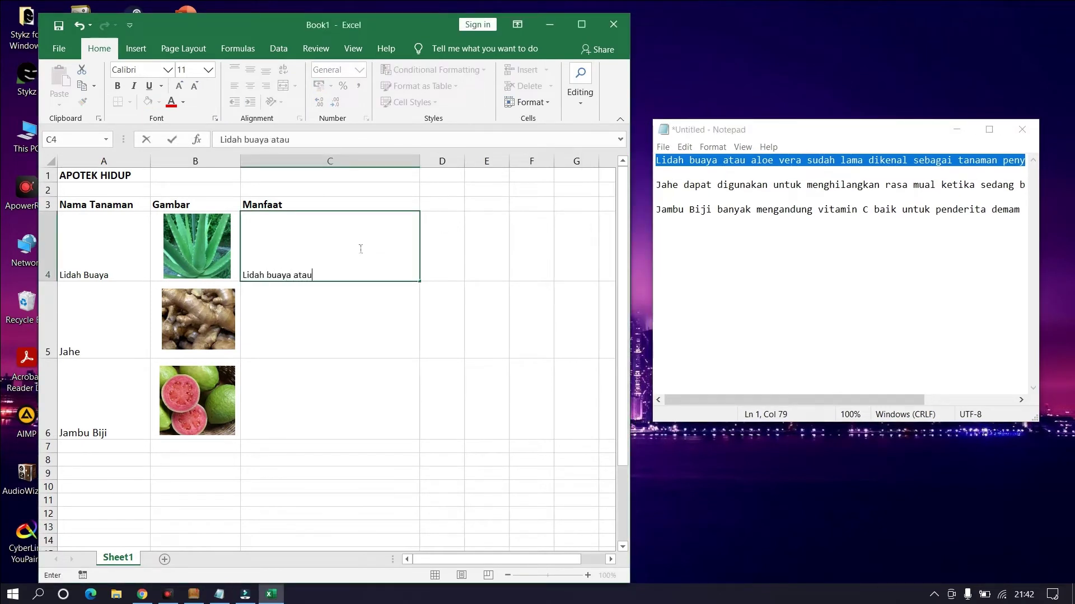
type(" aloe vera sudah lama dikenal sebagai tanaman ")
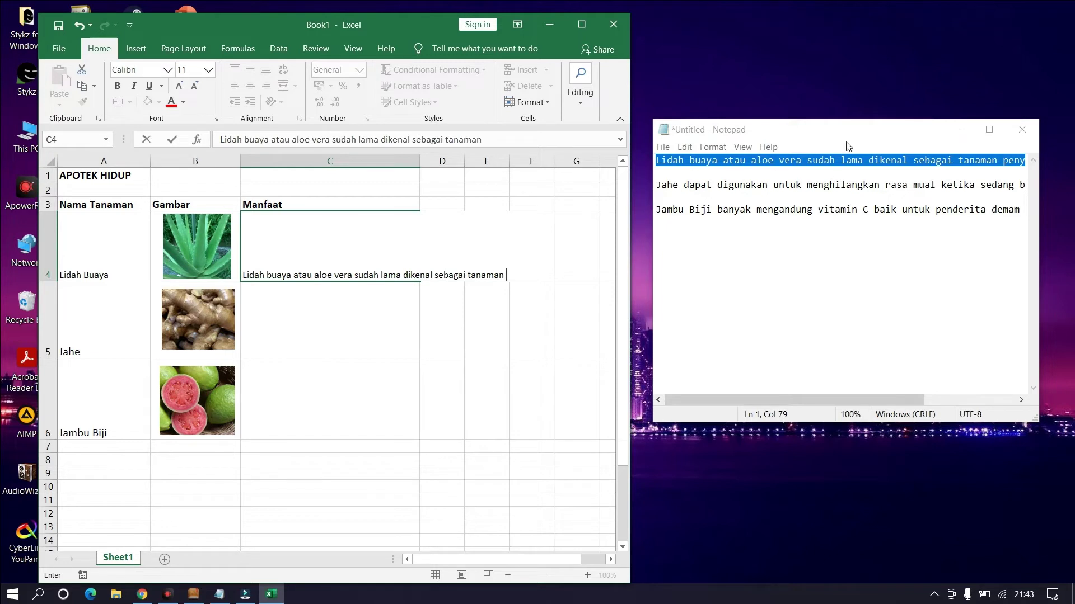
type("penyubur rambut")
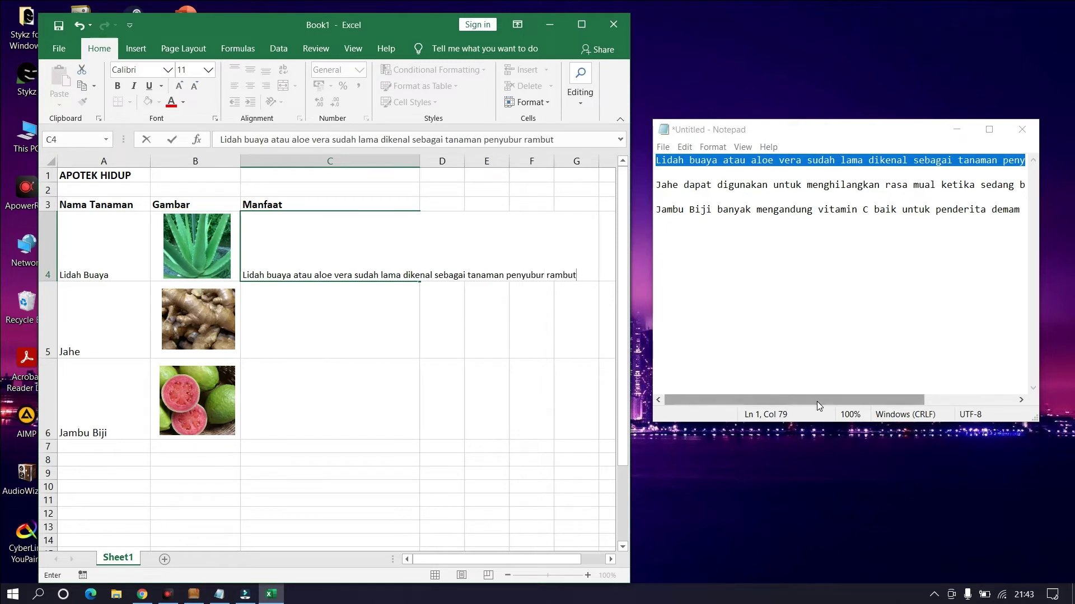
scroll(818, 405, "right", 1)
type(".")
key("Return")
- Maximize the Excel window and wrap the aloe vera description within cell C4
left_click(366, 250)
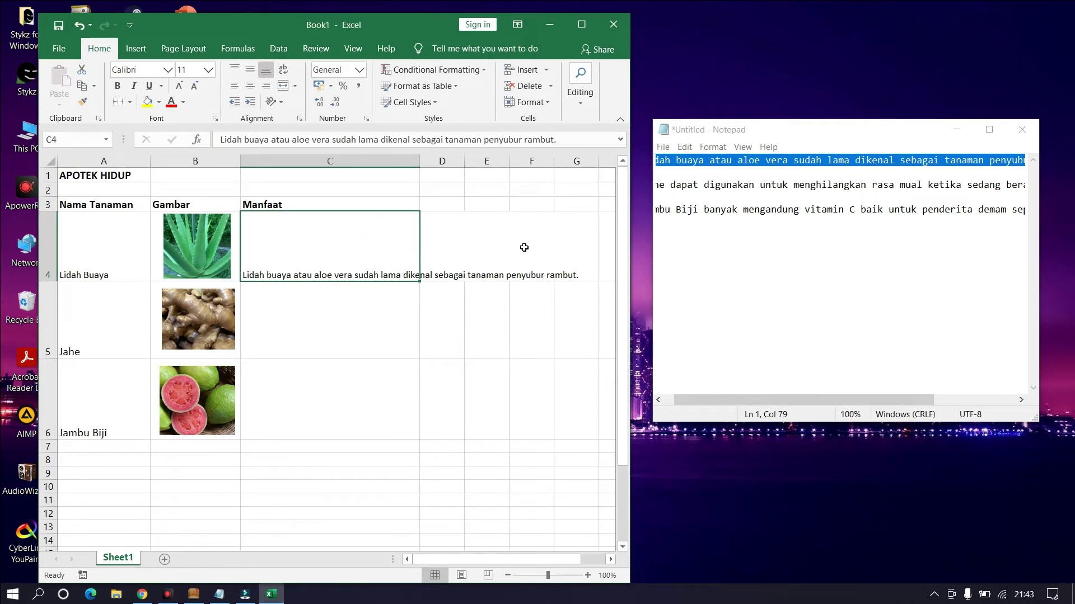
left_click(585, 22)
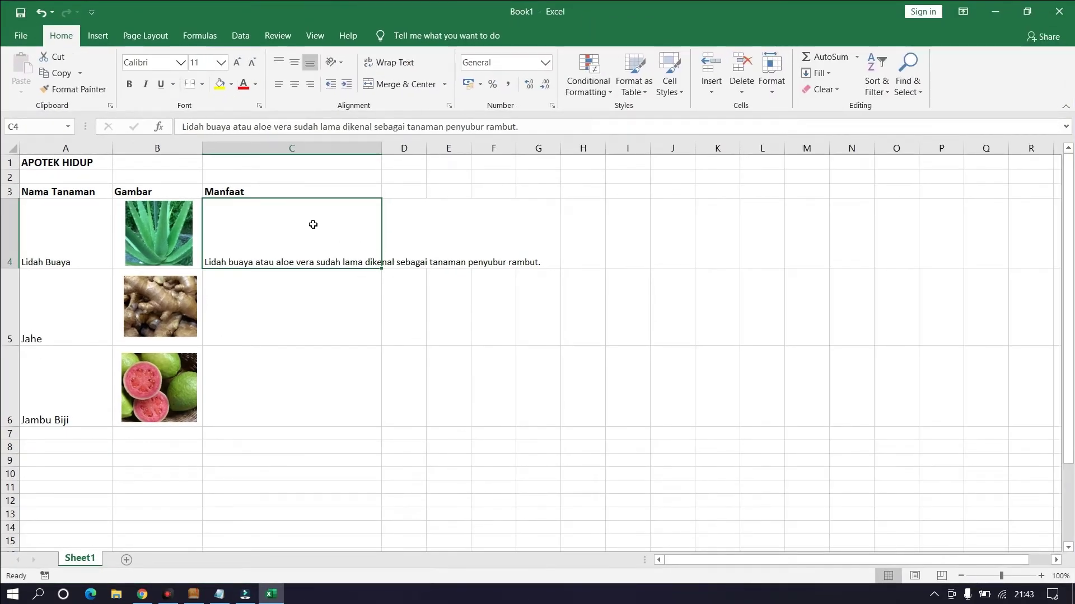
left_click(735, 229)
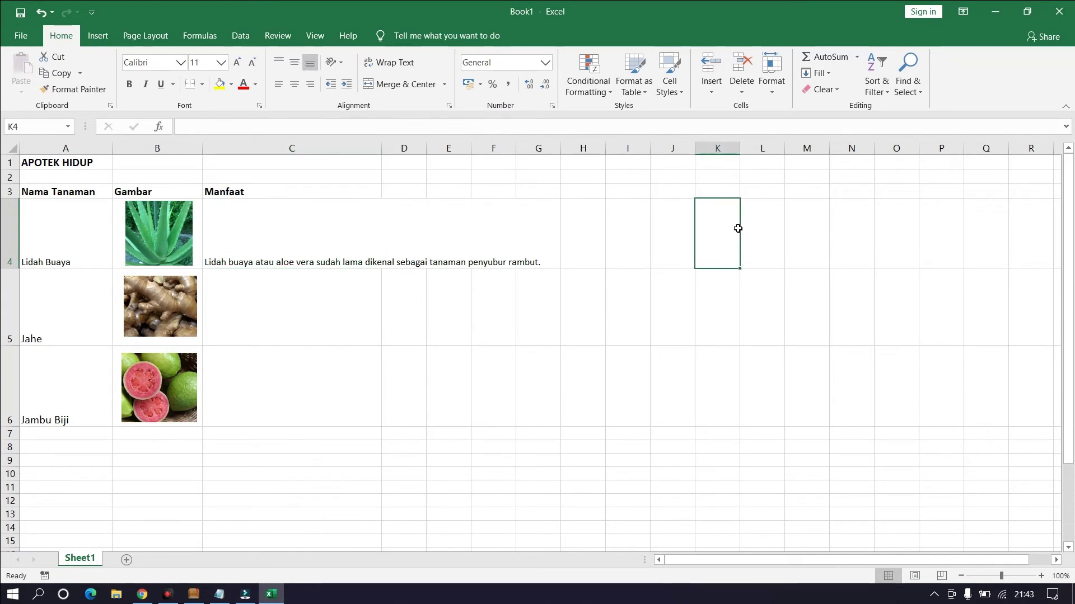
left_click(275, 228)
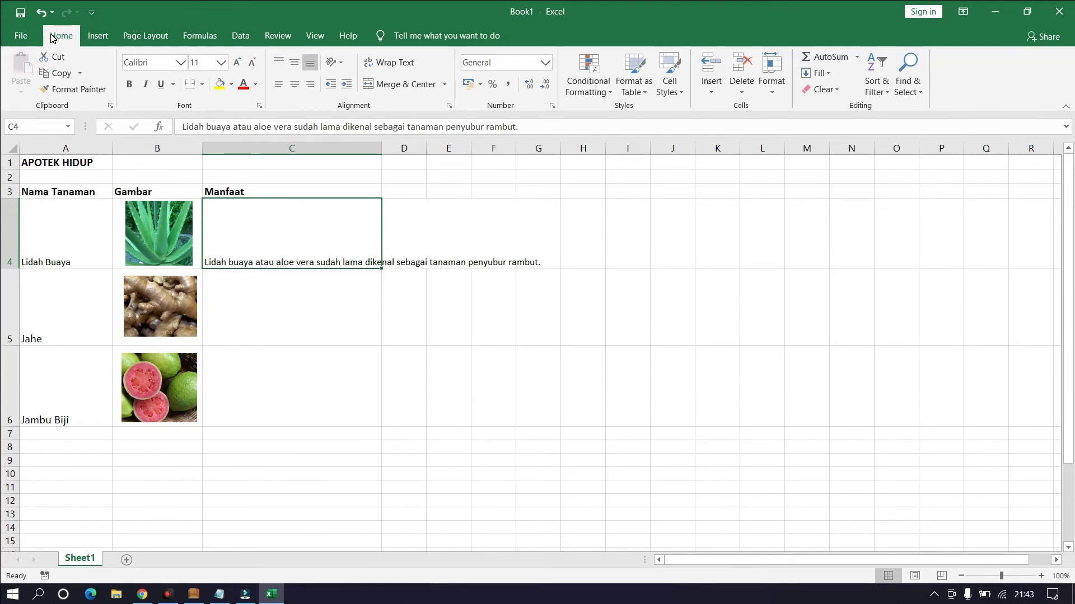
left_click(392, 63)
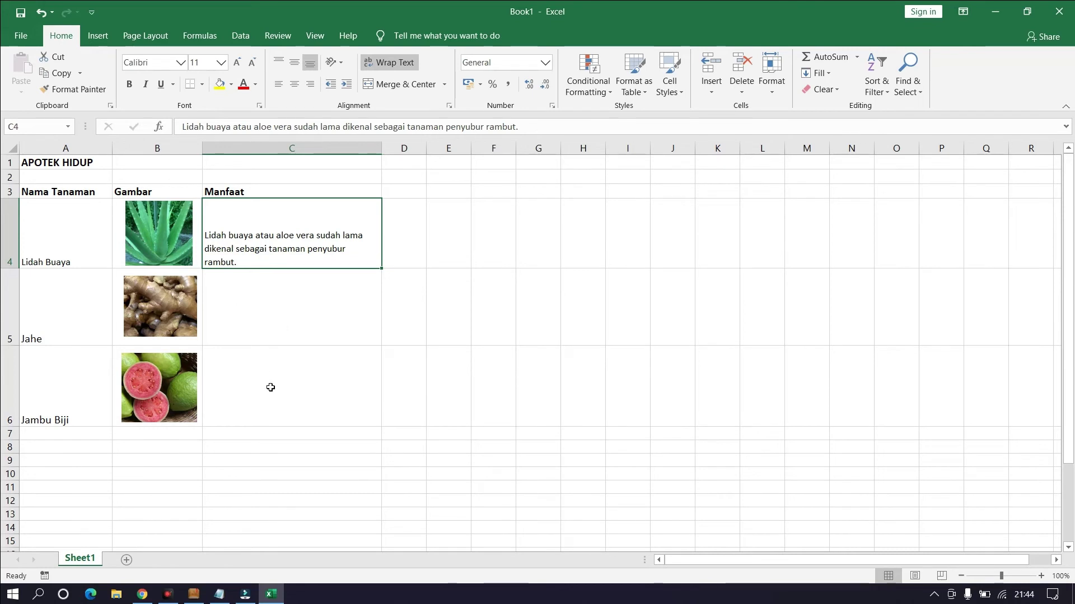
- Copy the Jahe sentence from the Notepad notes into cell C5 with its text wrapped
left_click(219, 594)
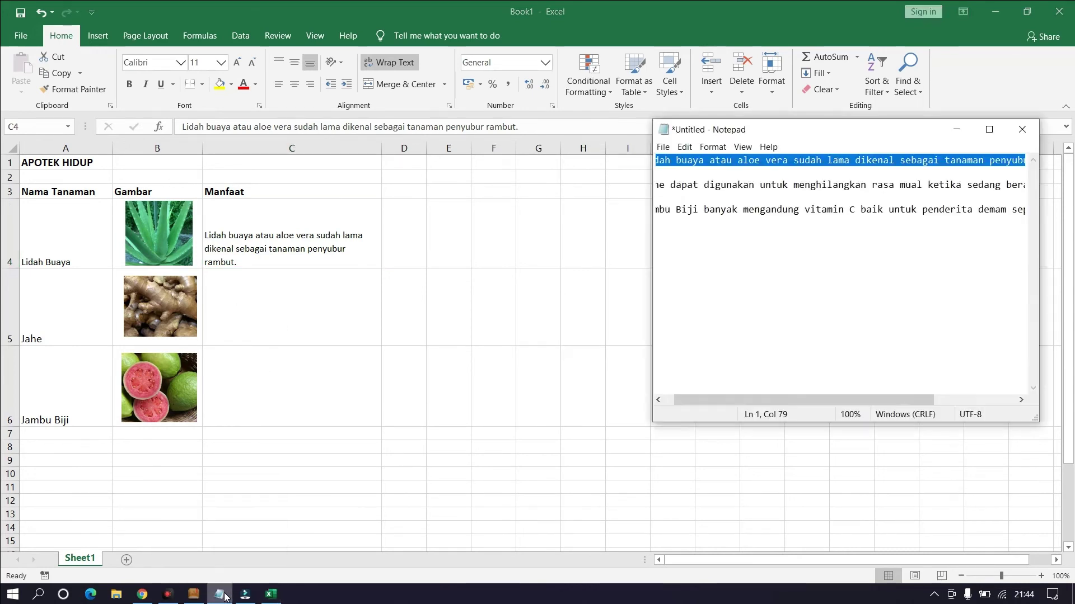
left_click_drag(656, 185, 1033, 184)
key("ctrl+c")
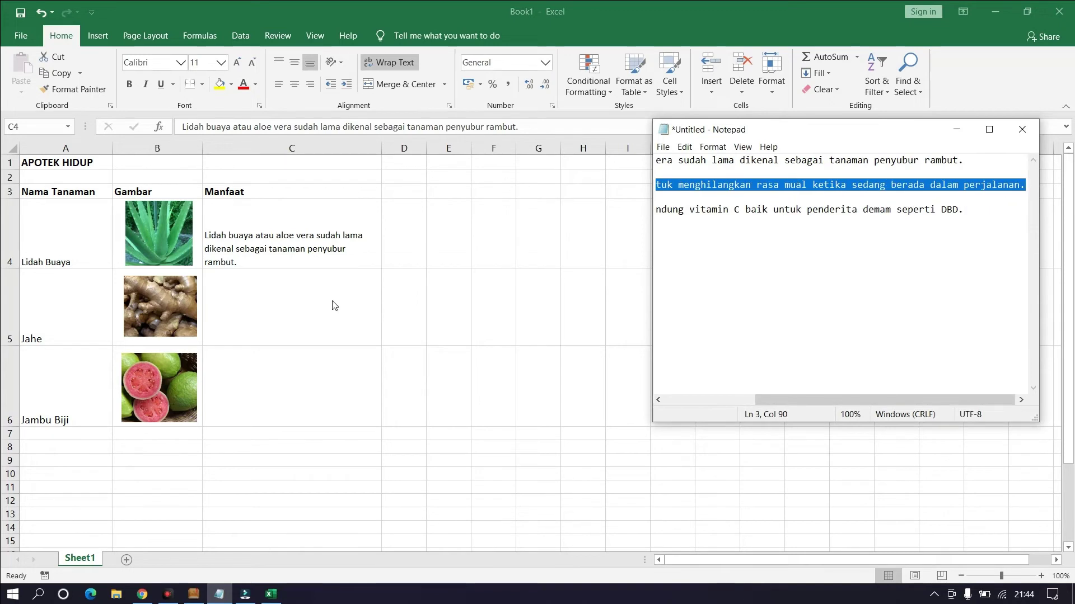
double_click(301, 248)
key("ctrl+v")
key("Escape")
left_click(309, 314)
key("ctrl+v")
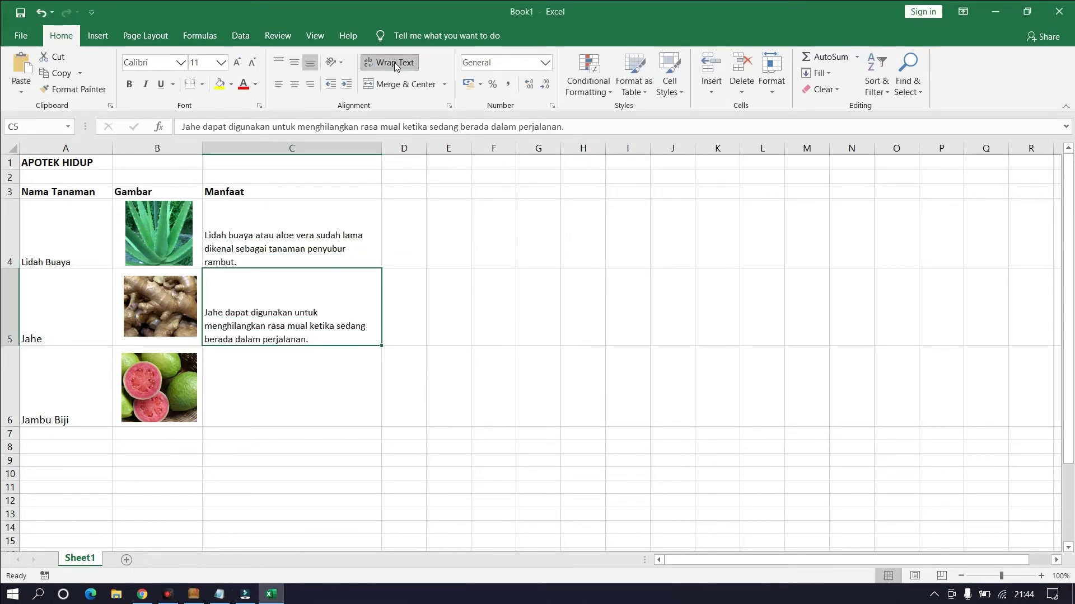
- Copy the Jambu Biji sentence from the Notepad notes into cell C6 with its text wrapped
left_click(219, 594)
left_click_drag(964, 209, 656, 209)
key("ctrl+c")
left_click(311, 379)
key("ctrl+v")
left_click(420, 297)
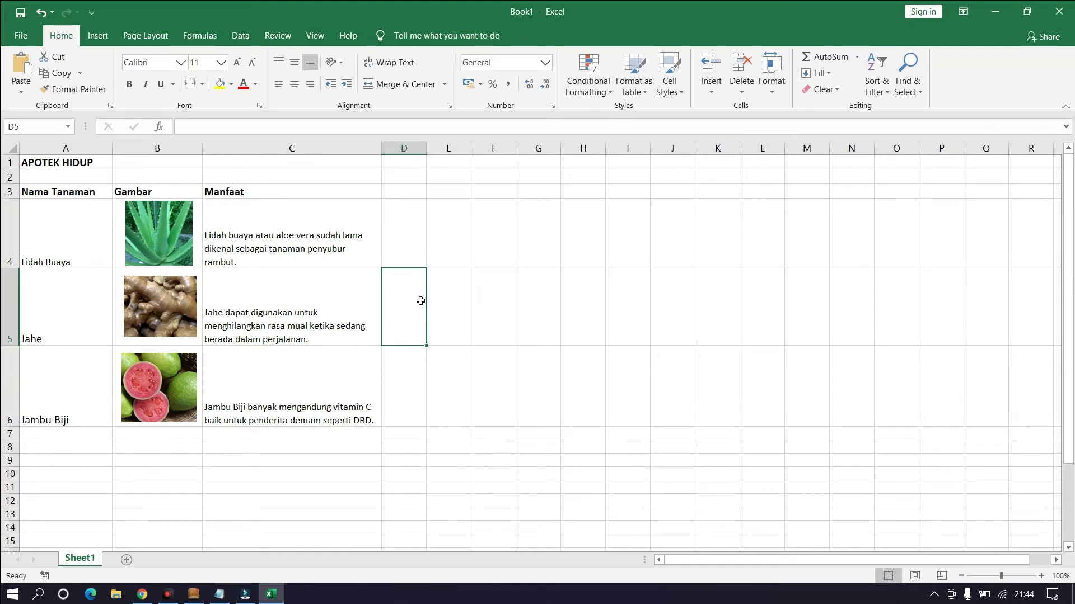
- Apply All Borders to the table range A3:C6 and centre its contents horizontally and vertically
left_click(26, 194)
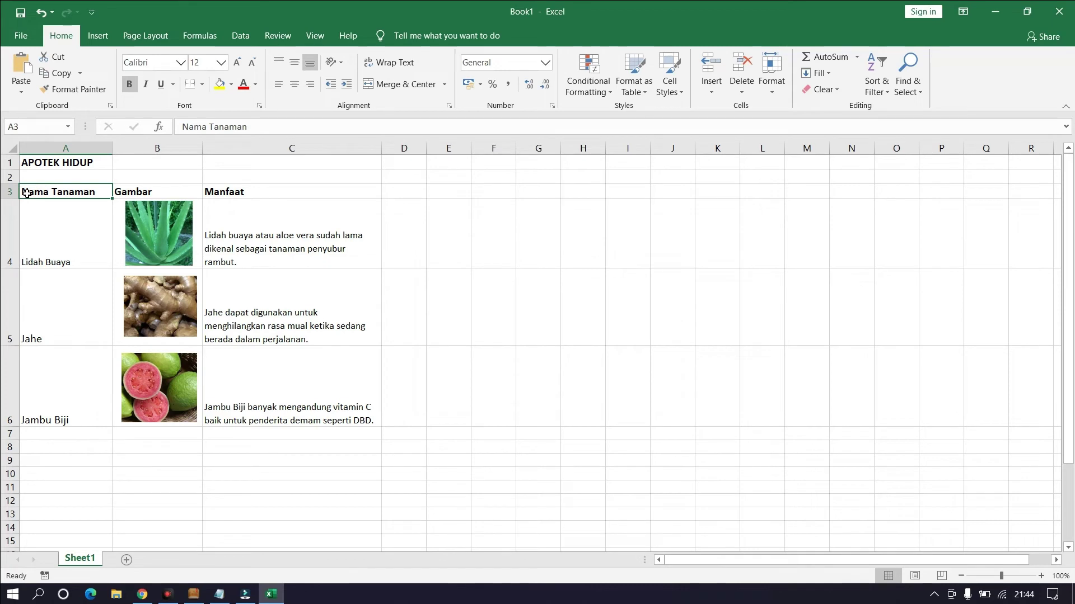
mouse_move(27, 193)
left_mouse_down()
mouse_move(162, 240)
mouse_move(333, 374)
left_mouse_up()
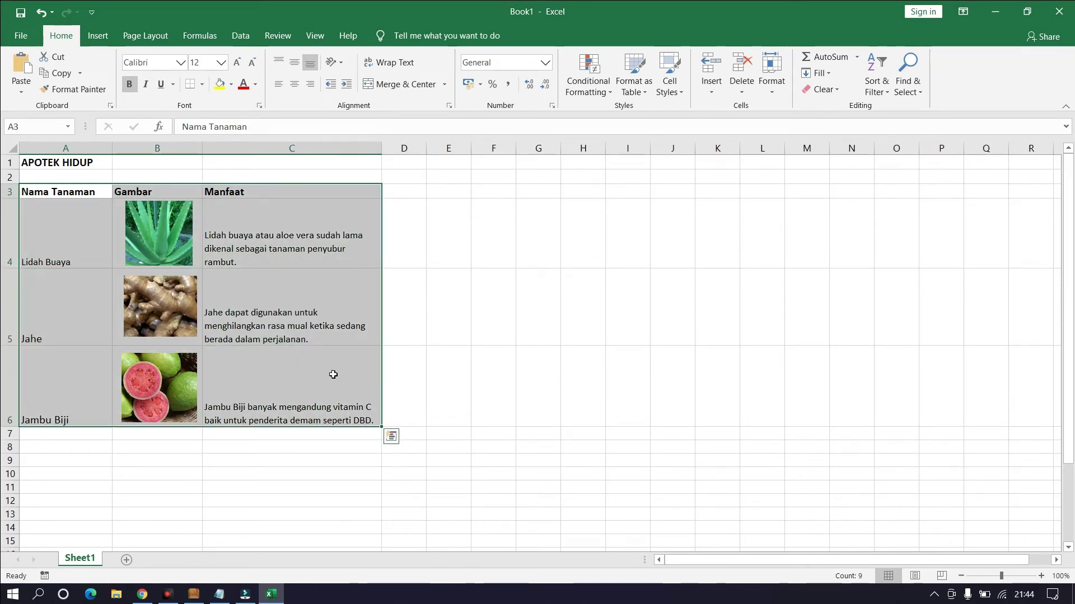
left_click(200, 84)
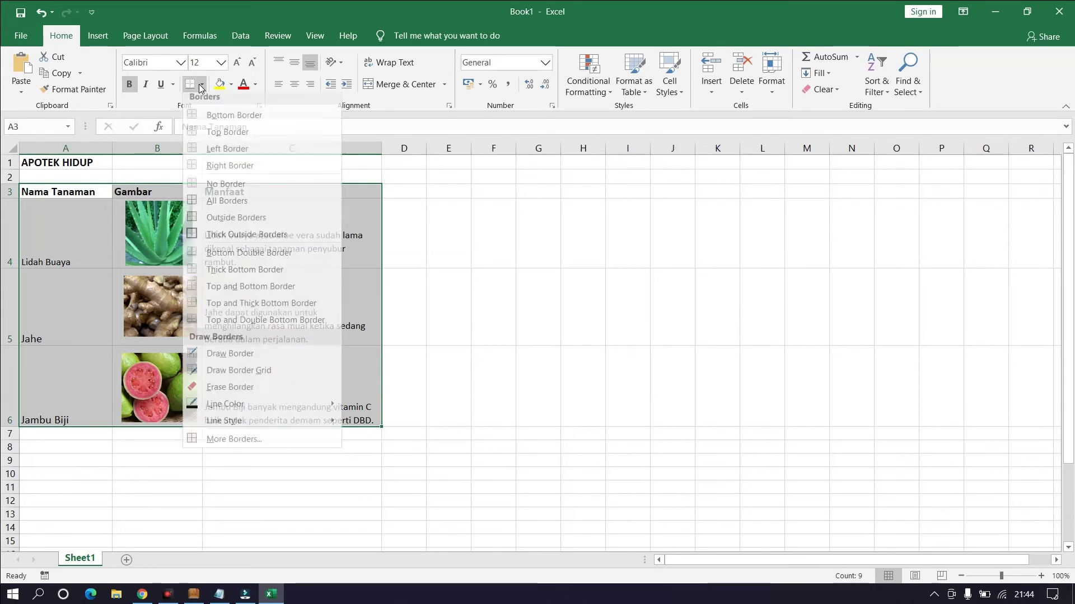
left_click(207, 206)
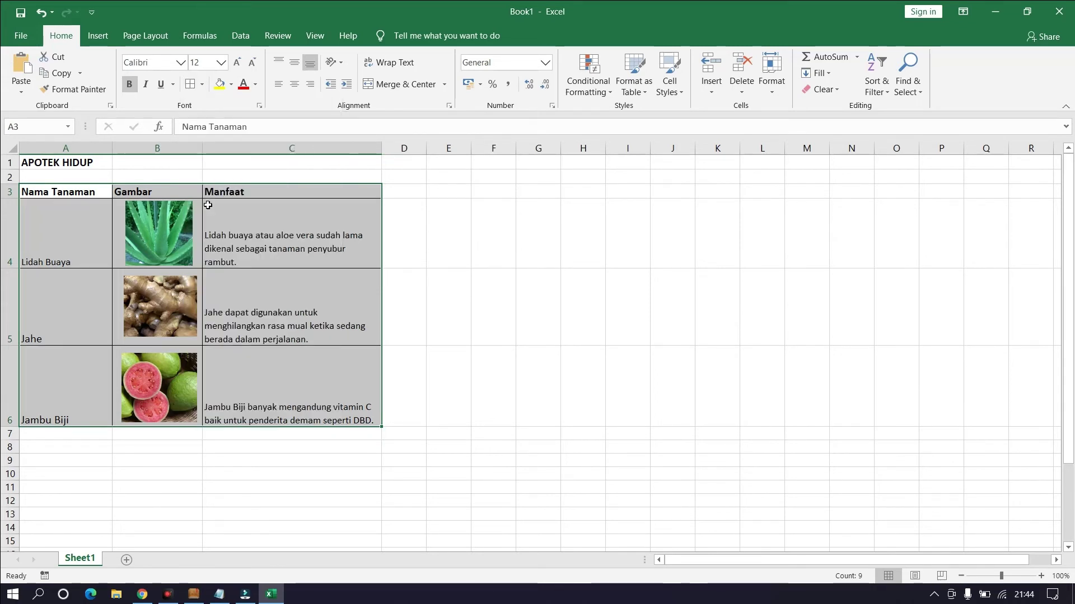
left_click(299, 85)
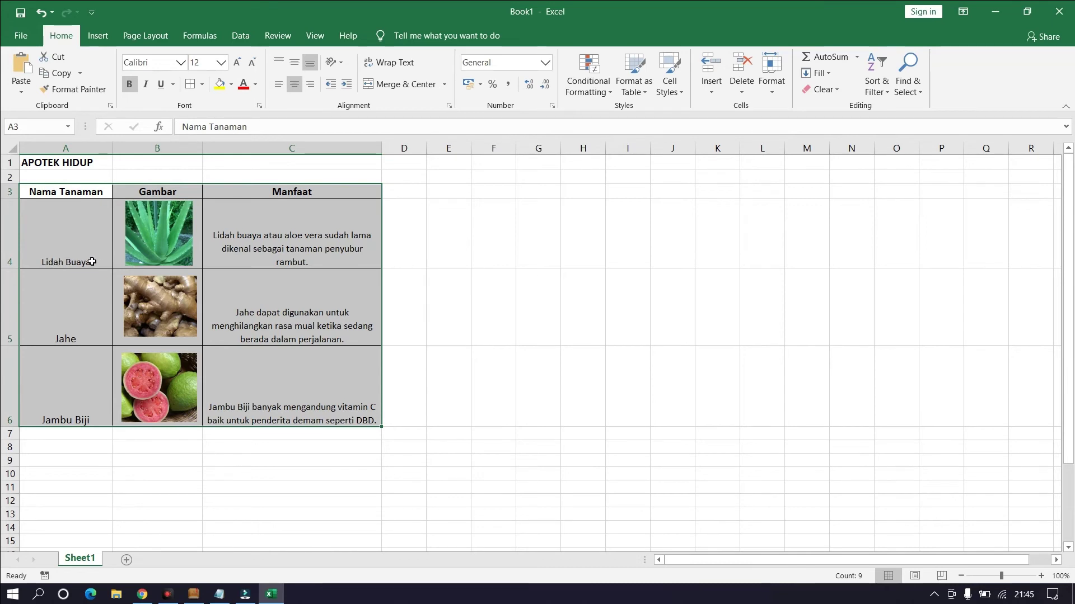
left_click(296, 68)
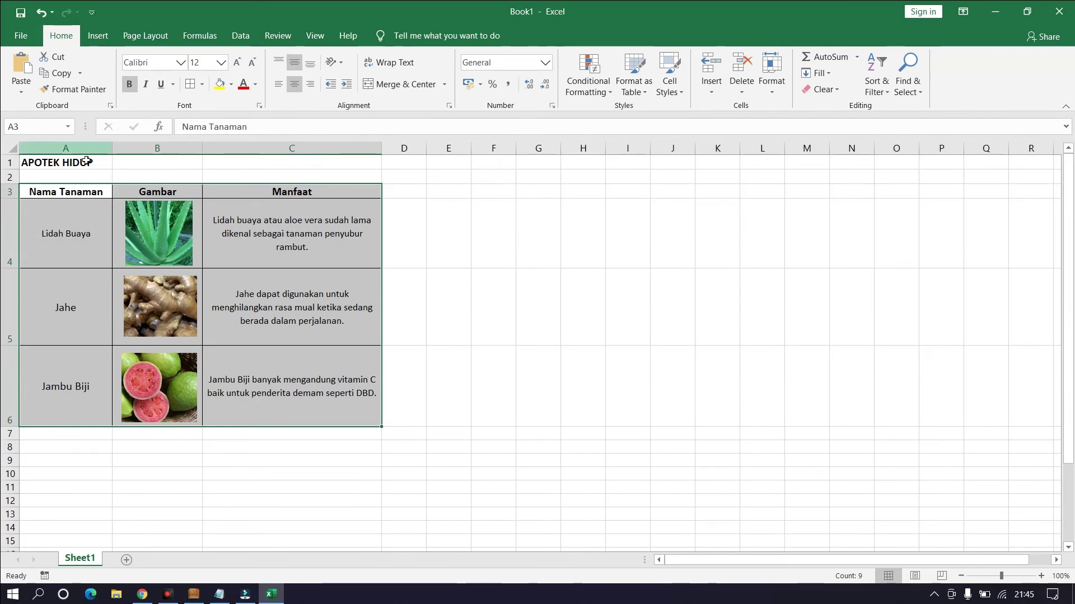
- Fill the table range A3:C6 with light green, and give the header cells A3:C3 an orange fill
left_click(231, 84)
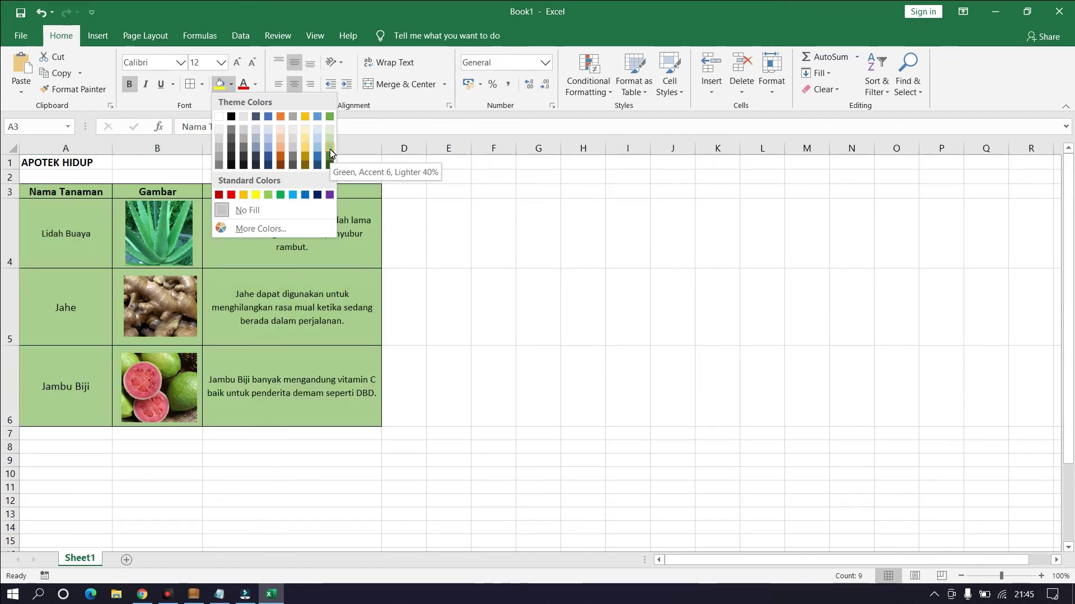
left_click(331, 140)
left_click_drag(68, 194, 292, 194)
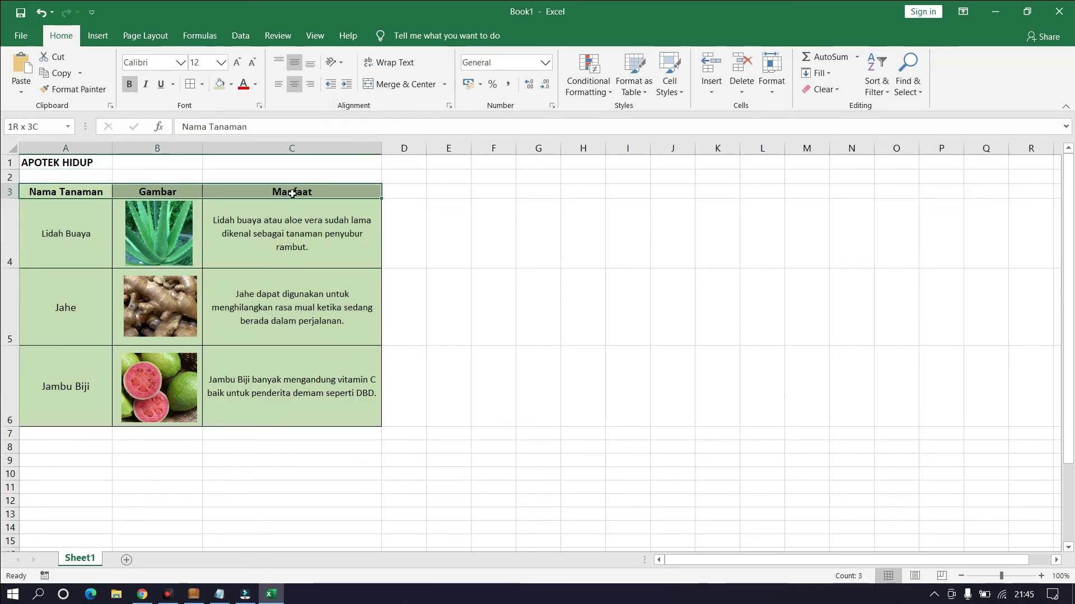
left_click(230, 84)
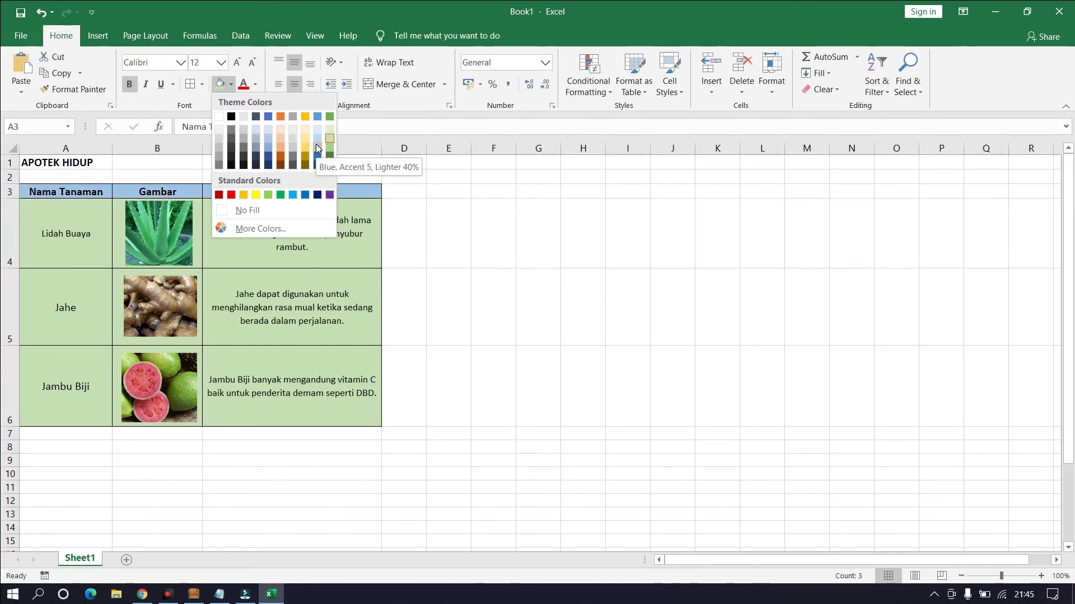
left_click(243, 195)
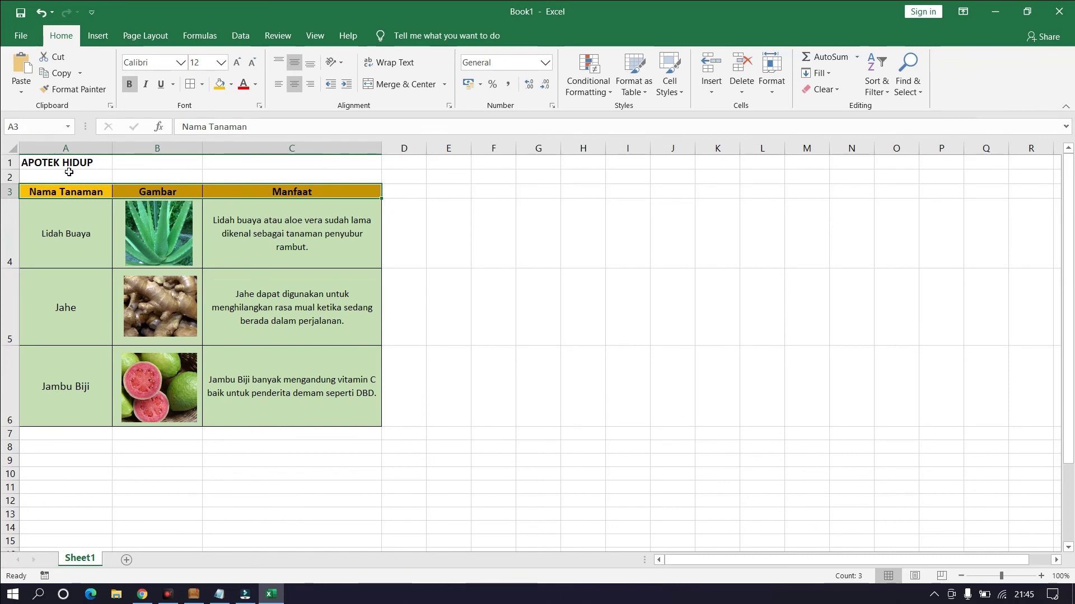
- Merge and centre the APOTEK HIDUP title across cells A1:C1
left_click(64, 166)
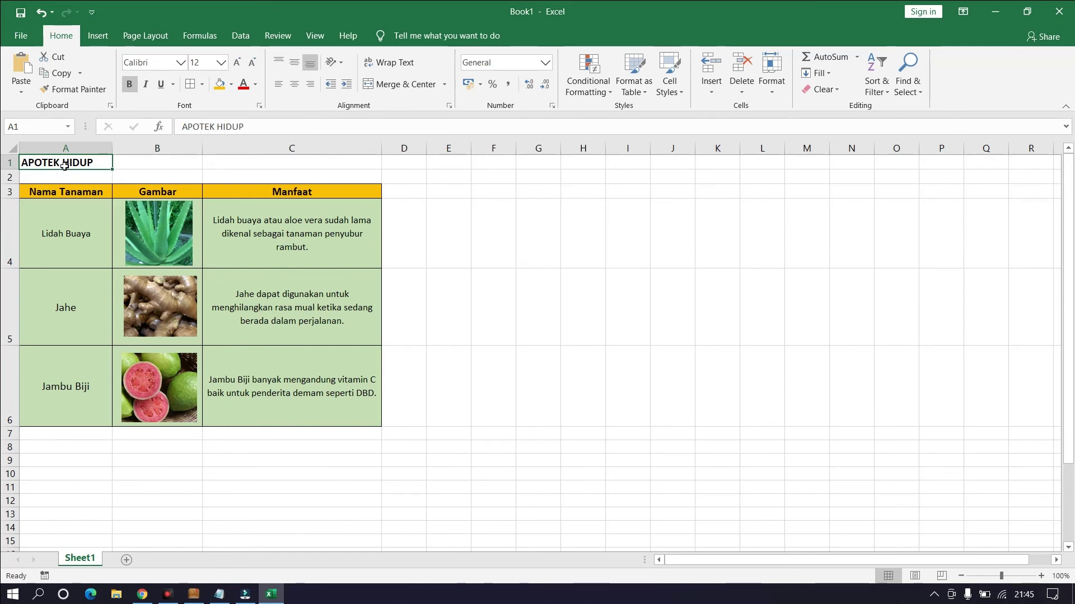
left_click_drag(64, 166, 261, 162)
left_click_drag(293, 164, 296, 164)
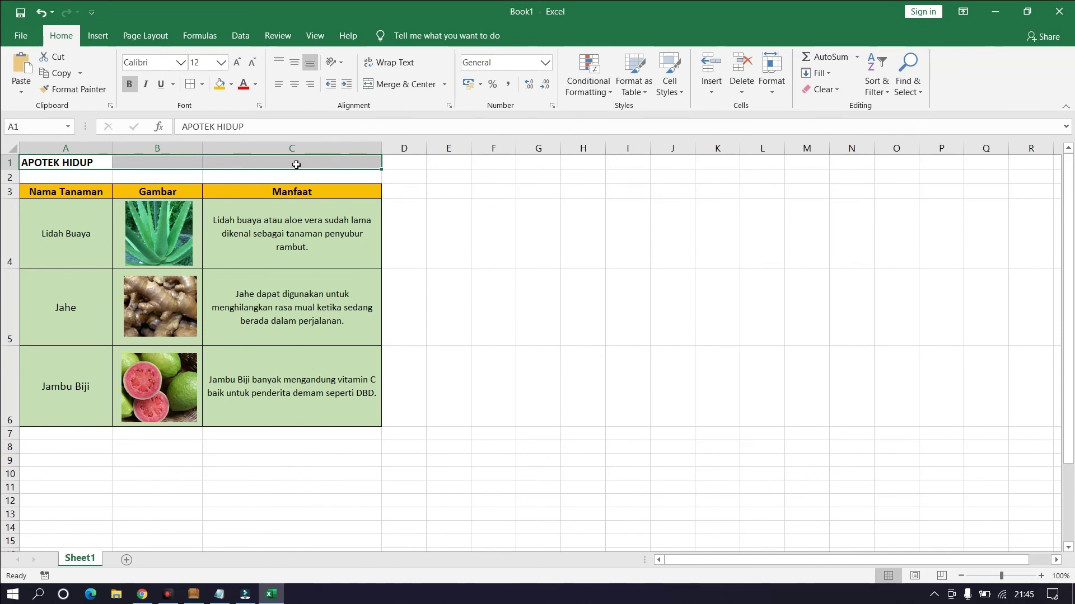
left_click(399, 84)
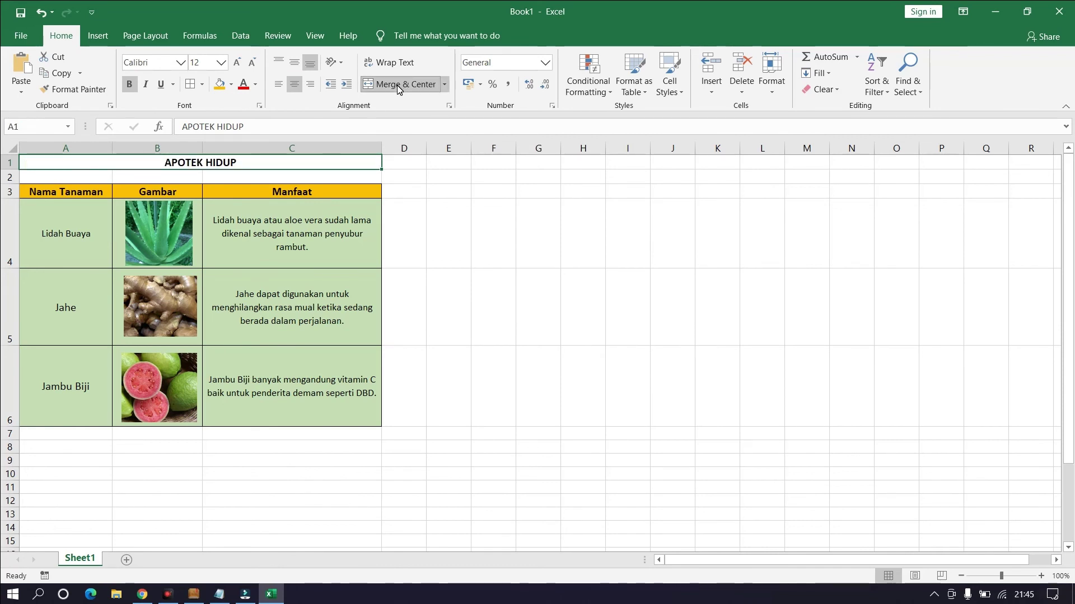
left_click(440, 261)
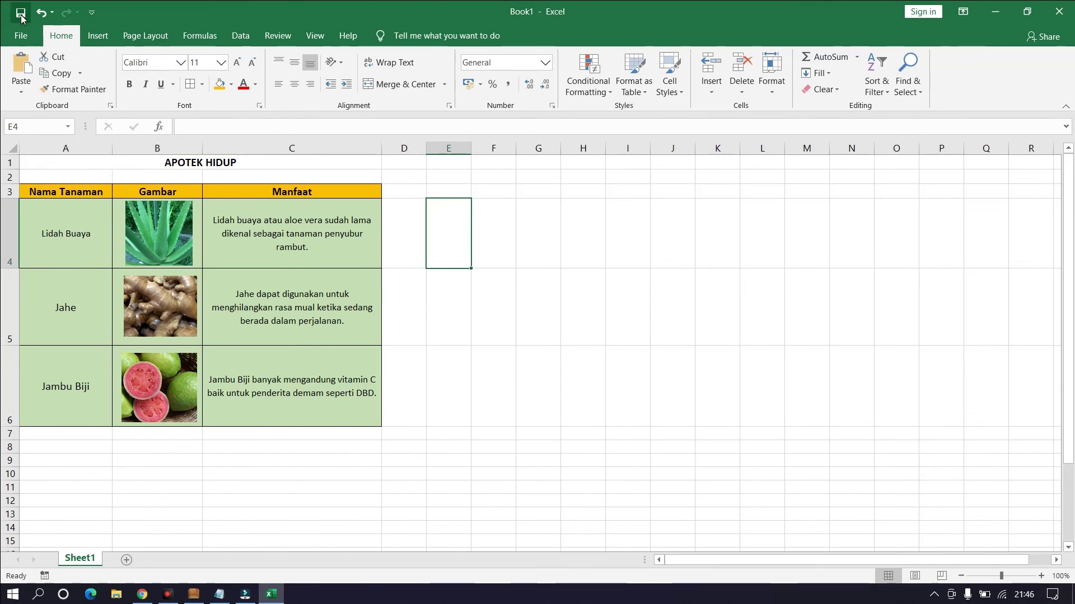
- Save the workbook in the KELAS 2 folder under the file name "nama kelas no absen"
left_click(22, 38)
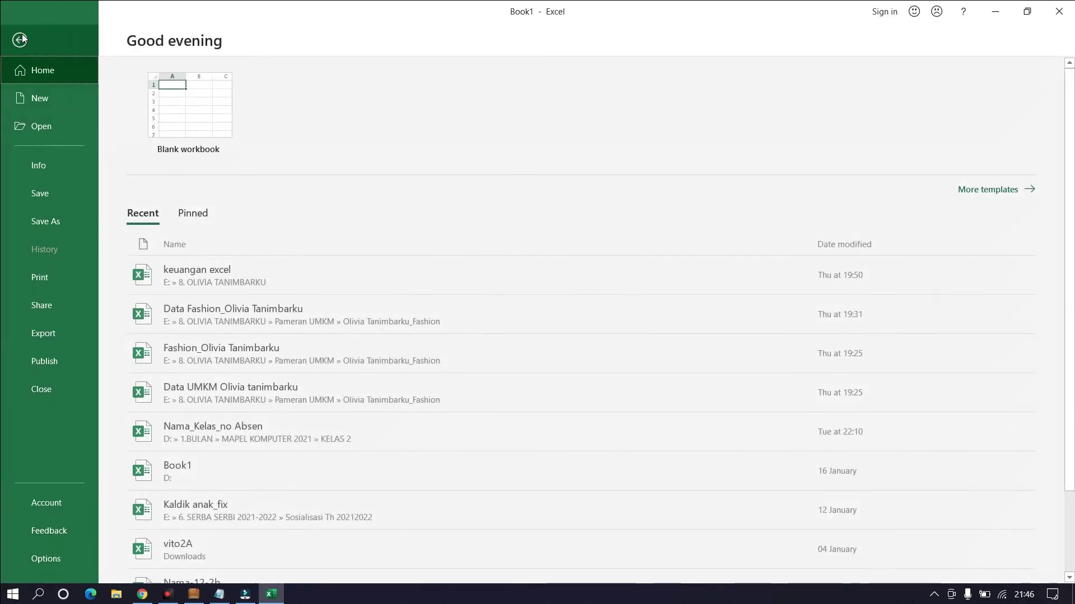
left_click(40, 223)
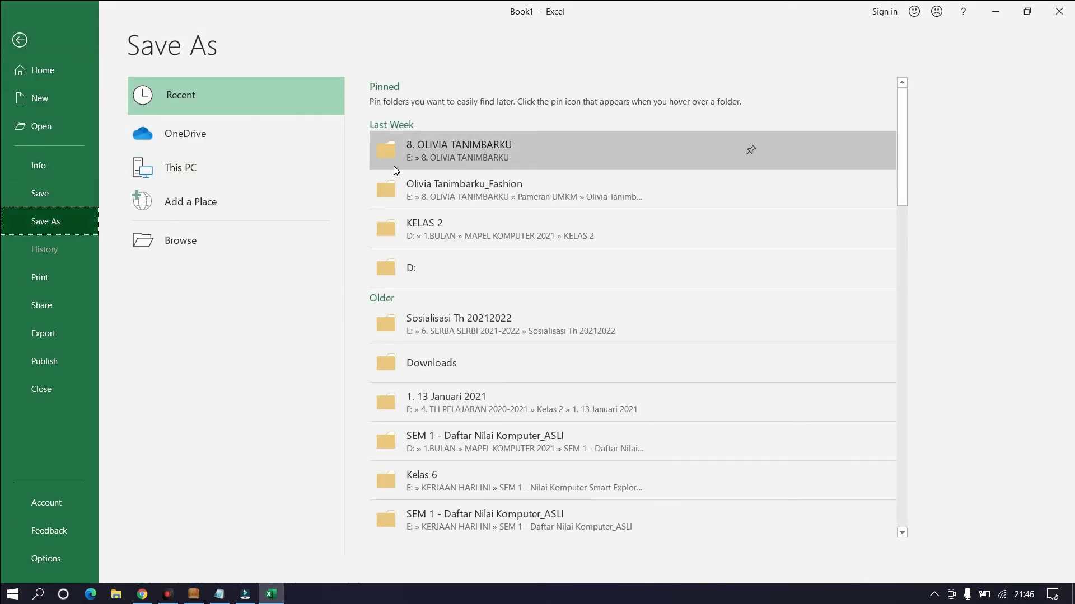
left_click(461, 239)
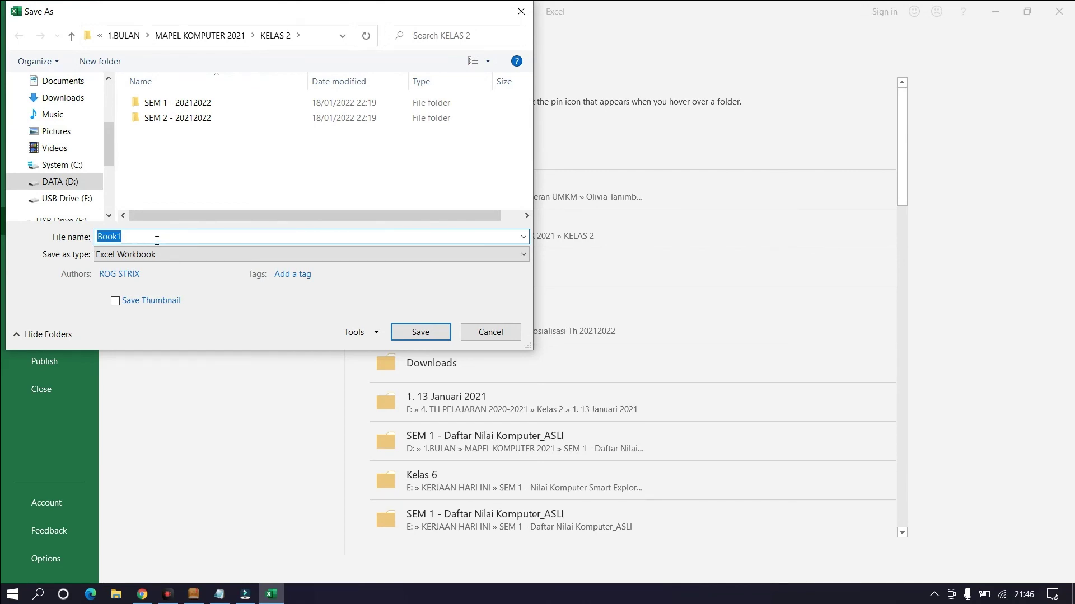
type("nama kelas no absen")
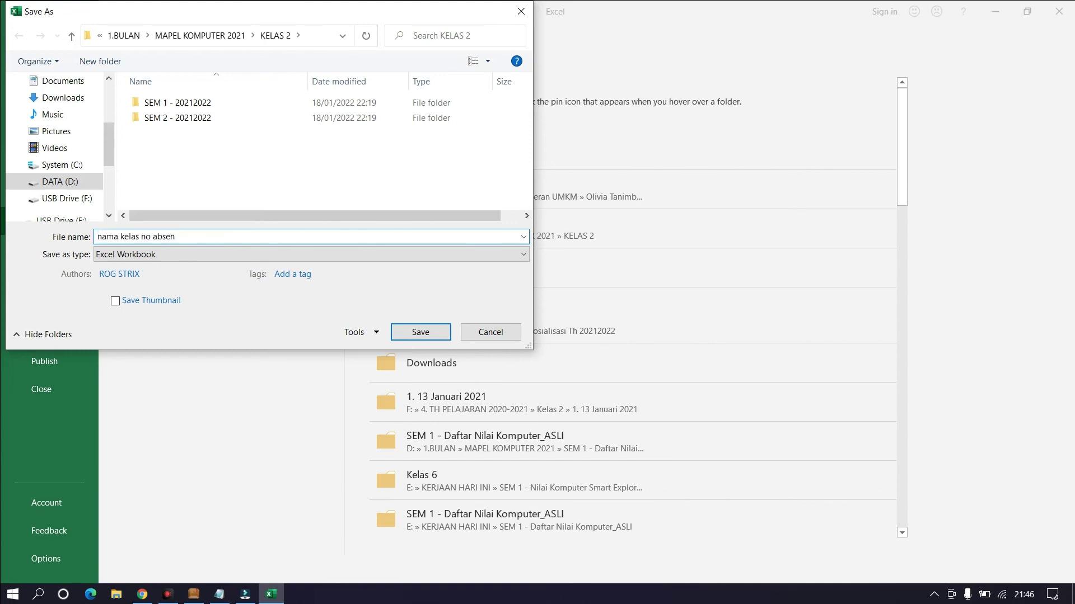
left_click(421, 331)
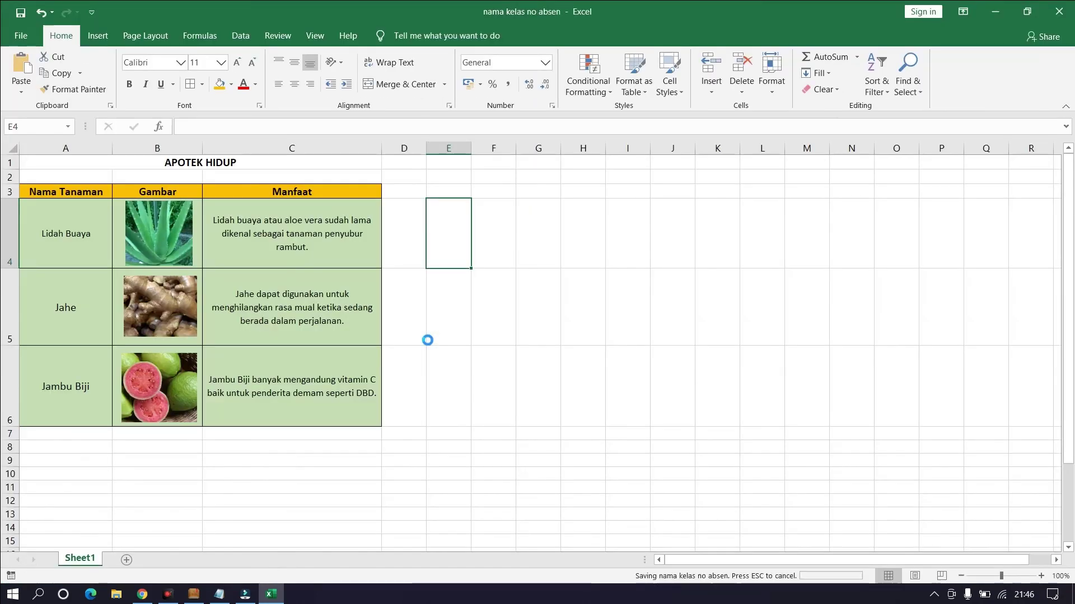